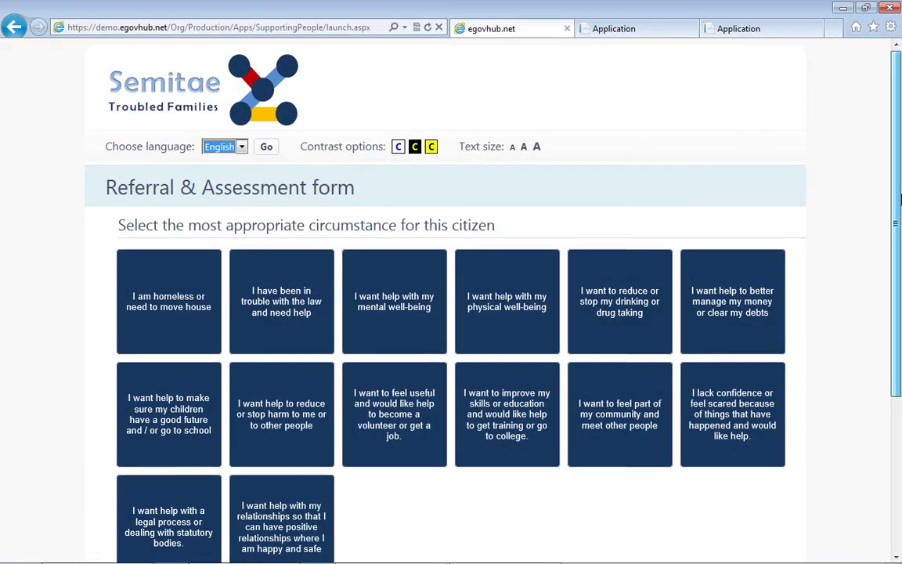
Start a homeless referral and set the citizen's title to Mr.
{"action": "left_click_drag", "start_coordinate": [899, 192], "coordinate": [900, 258]}
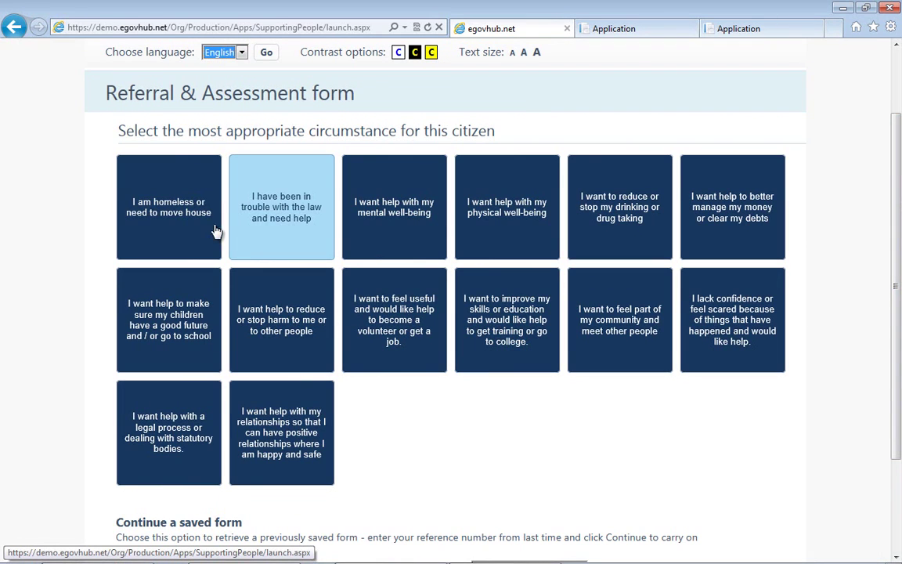
{"action": "left_click", "coordinate": [192, 219]}
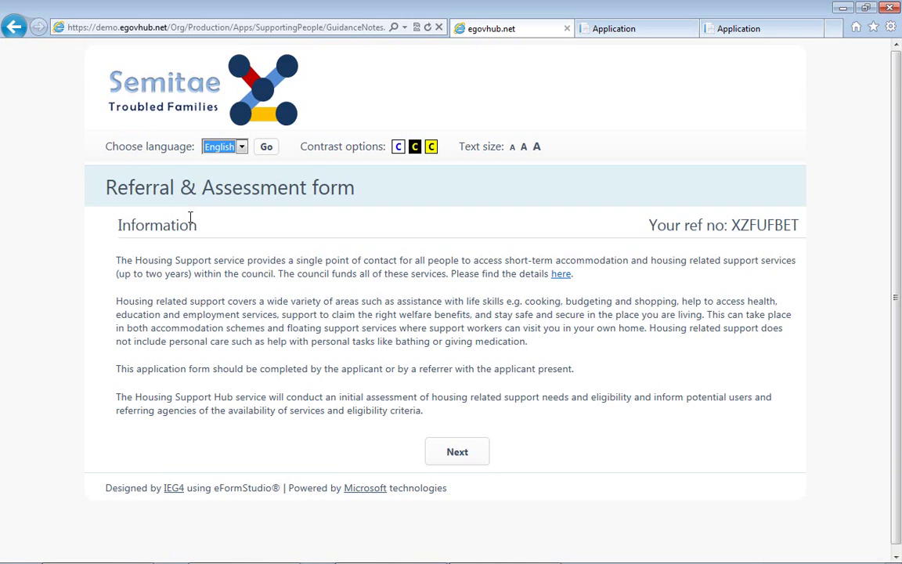
{"action": "left_click", "coordinate": [458, 454]}
{"action": "left_click", "coordinate": [510, 263]}
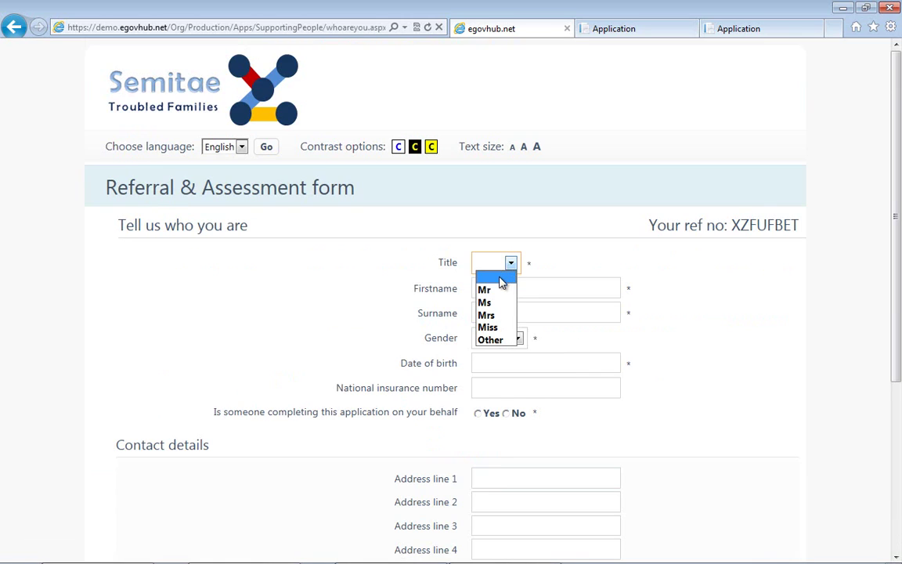
{"action": "left_click", "coordinate": [485, 290]}
Enter the citizen's first name, surname, gender Male and date of birth 01/01/1980.
{"action": "left_click", "coordinate": [495, 287]}
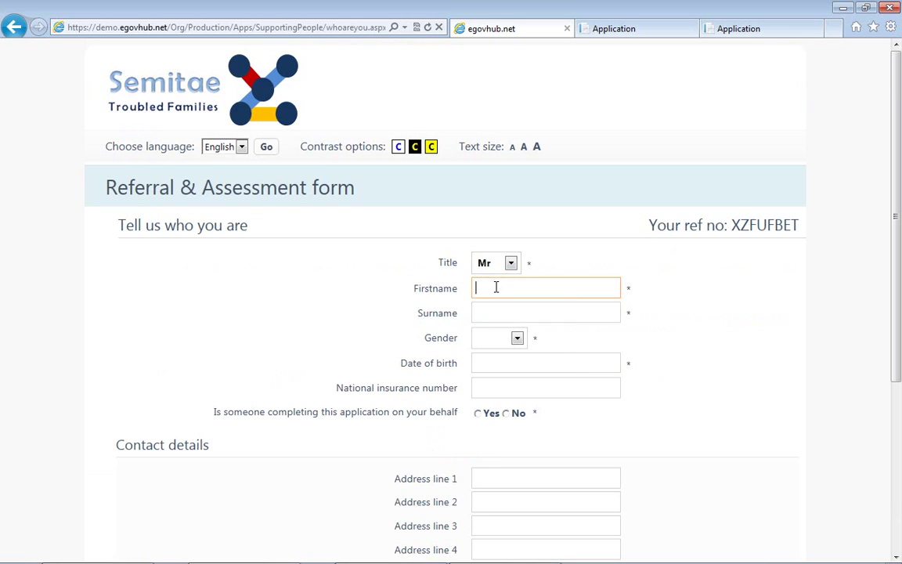
{"action": "type", "text": "HOme"}
{"action": "key", "text": "BackSpace"}
{"action": "key", "text": "BackSpace"}
{"action": "key", "text": "BackSpace"}
{"action": "type", "text": "omeles"}
{"action": "key", "text": "BackSpace"}
{"action": "key", "text": "BackSpace"}
{"action": "key", "text": "BackSpace"}
{"action": "type", "text": "eless"}
{"action": "key", "text": "Tab"}
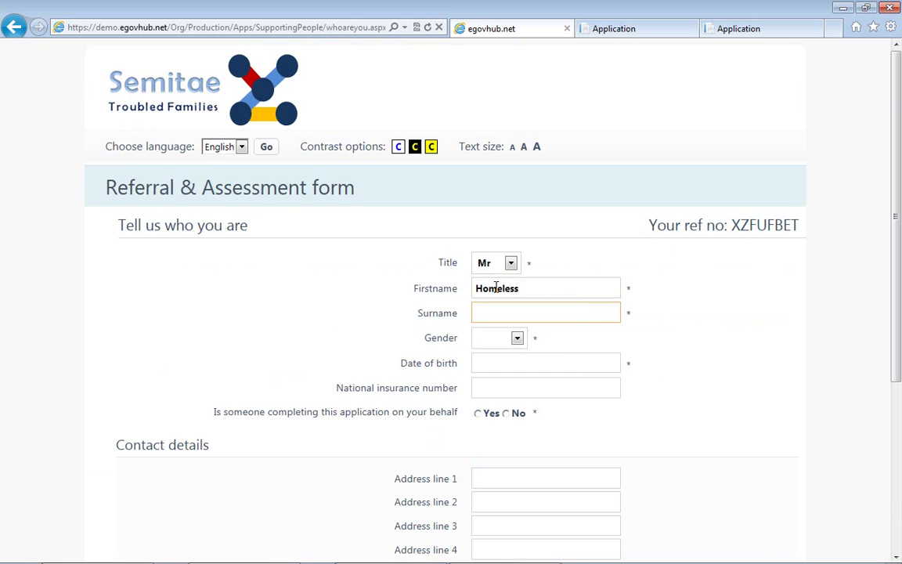
{"action": "type", "text": "Gentleman"}
{"action": "key", "text": "Tab"}
{"action": "key", "text": "m"}
{"action": "key", "text": "Tab"}
{"action": "type", "text": "01/0"}
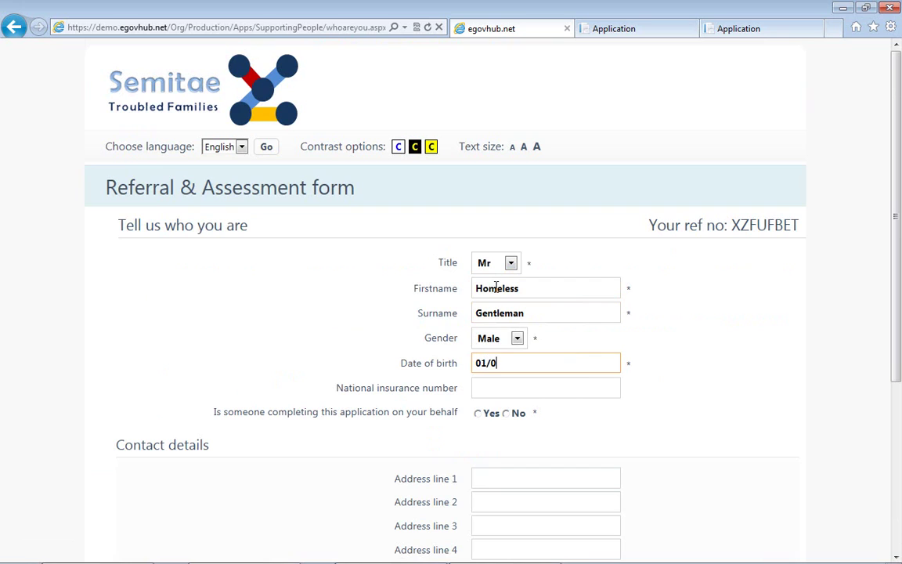
{"action": "type", "text": "1/1980"}
{"action": "key", "text": "Tab"}
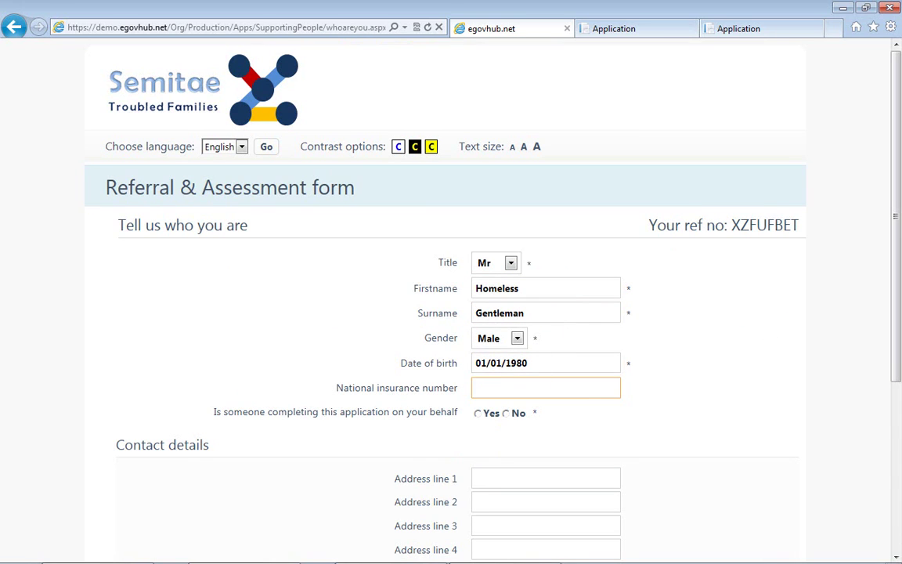
Mark that a helper is completing the form and enter the social worker's details, preferring Email.
{"action": "scroll", "coordinate": [554, 268], "scroll_direction": "down", "scroll_amount": 1}
{"action": "left_click", "coordinate": [478, 326]}
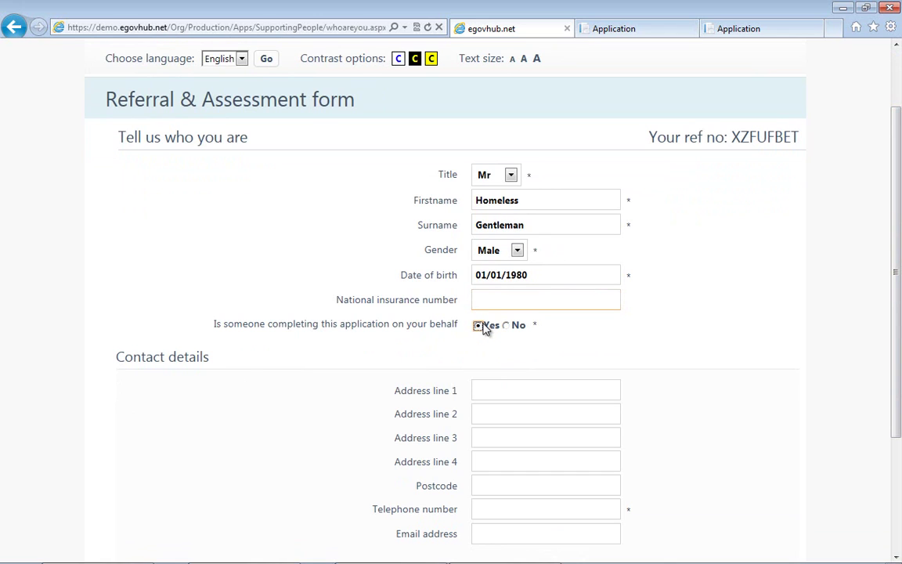
{"action": "scroll", "coordinate": [881, 242], "scroll_direction": "down", "scroll_amount": 2}
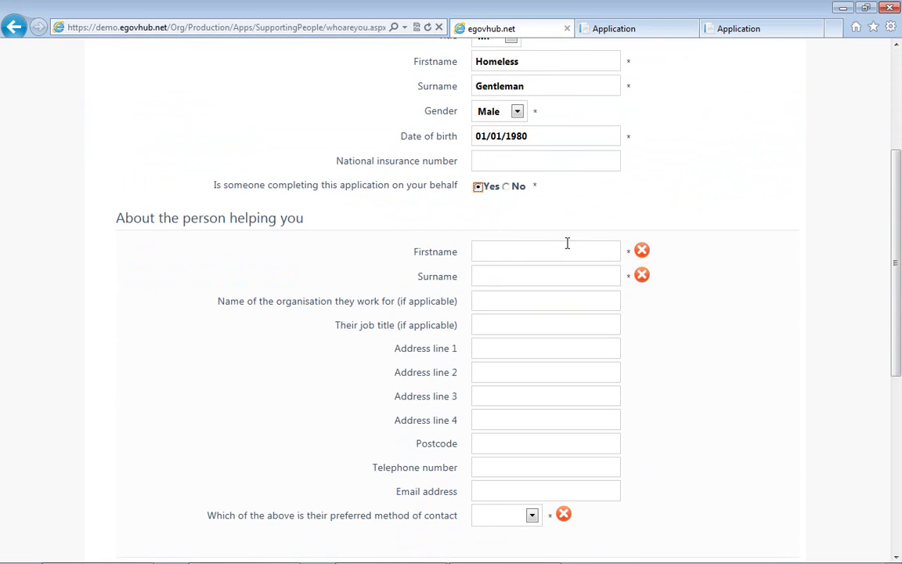
{"action": "left_click", "coordinate": [550, 246]}
{"action": "type", "text": "Jennie"}
{"action": "left_click", "coordinate": [531, 515]}
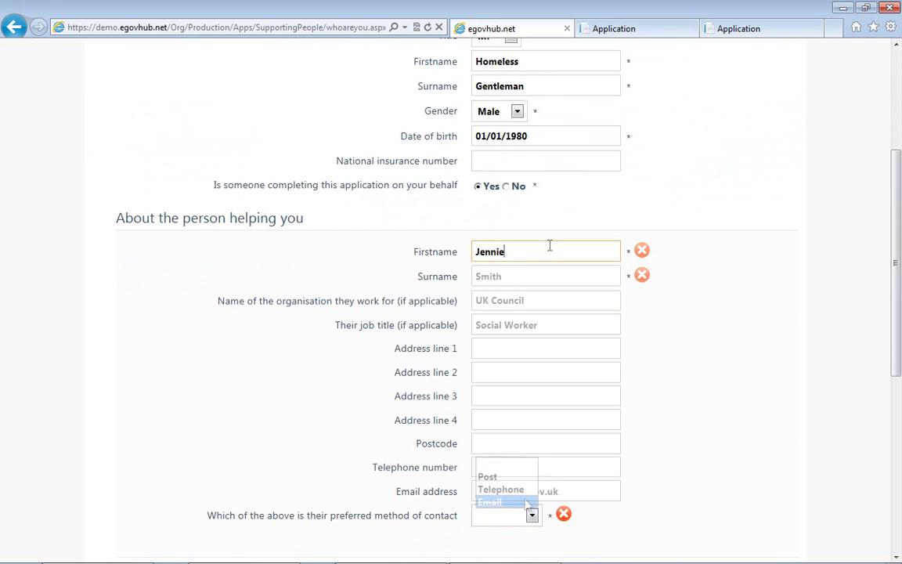
{"action": "left_click", "coordinate": [526, 501]}
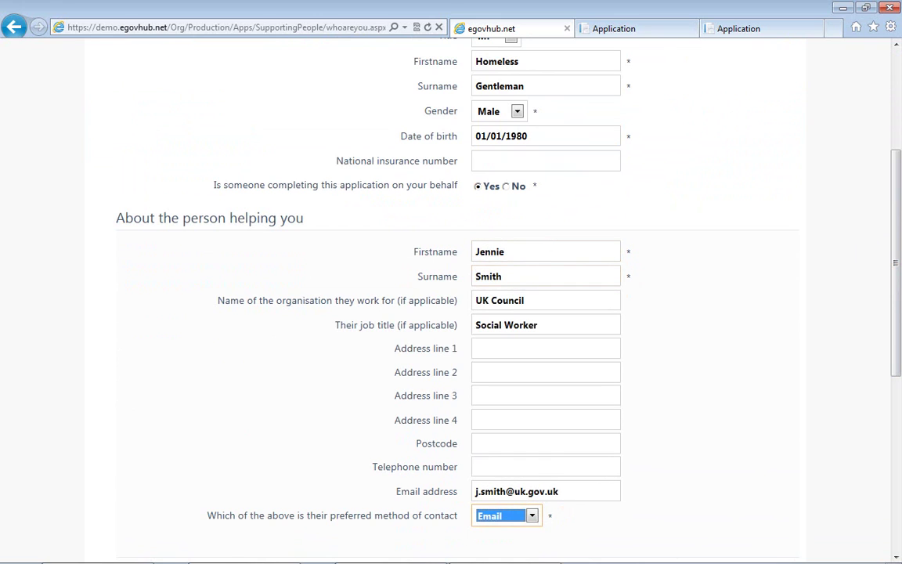
Add the citizen's contact telephone number.
{"action": "scroll", "coordinate": [899, 440], "scroll_direction": "down", "scroll_amount": 4}
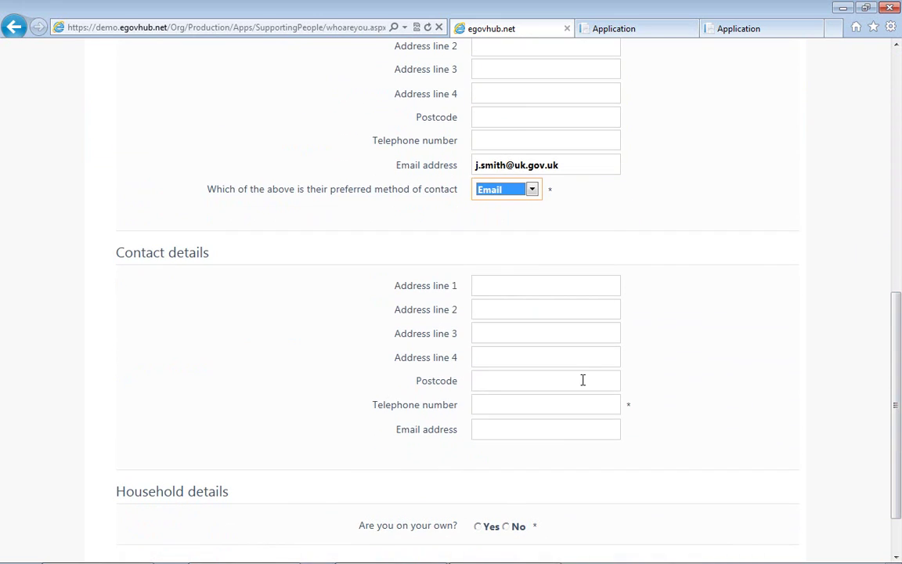
{"action": "left_click", "coordinate": [531, 400]}
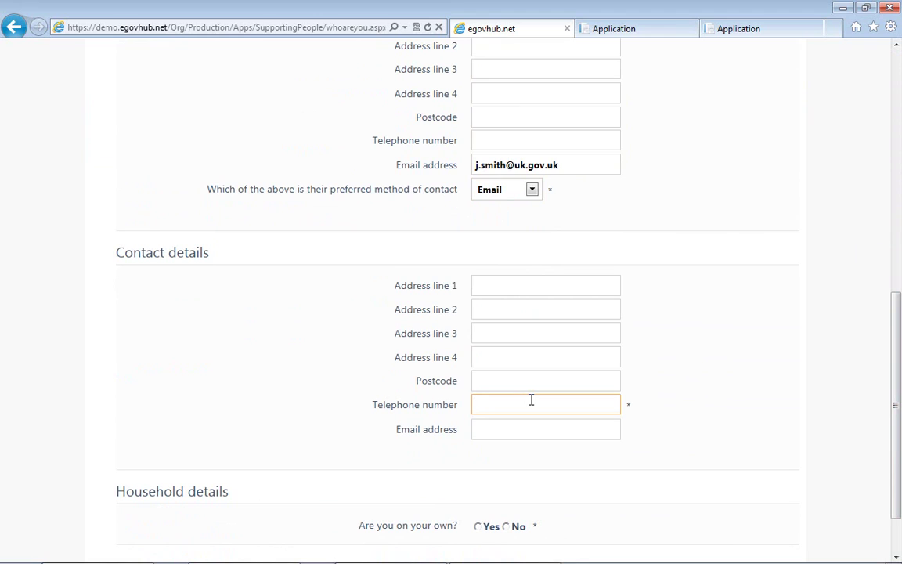
{"action": "scroll", "coordinate": [893, 451], "scroll_direction": "down", "scroll_amount": 2}
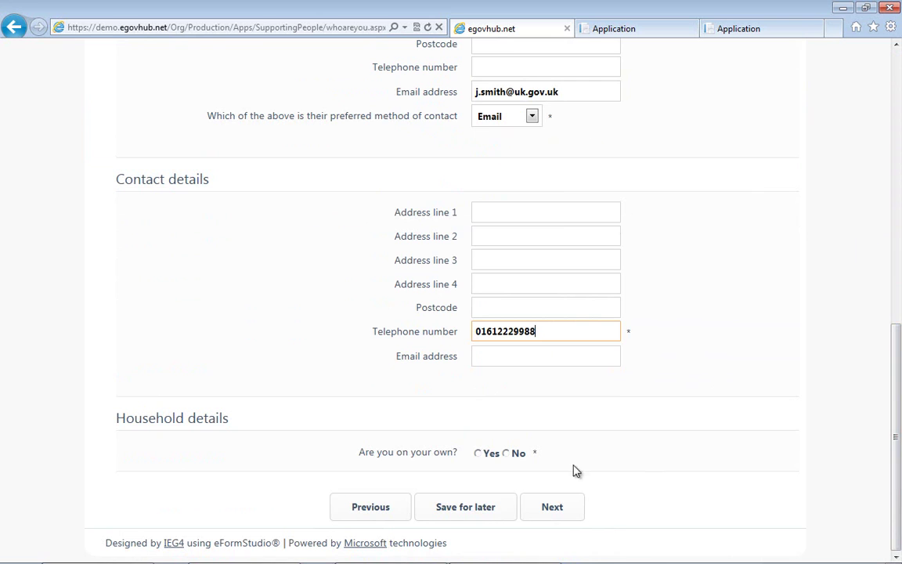
Answer No to living alone, add a partner and a child born 01/11/2013 as 'Your child', and continue.
{"action": "left_click", "coordinate": [506, 454]}
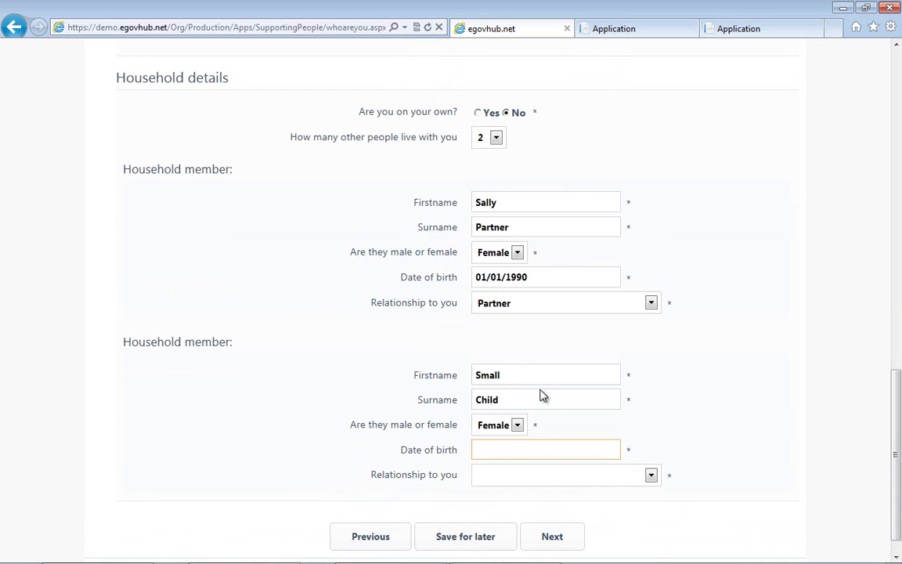
{"action": "left_click", "coordinate": [546, 473]}
{"action": "left_click", "coordinate": [543, 445]}
{"action": "type", "text": "01/11/2013"}
{"action": "key", "text": "Tab"}
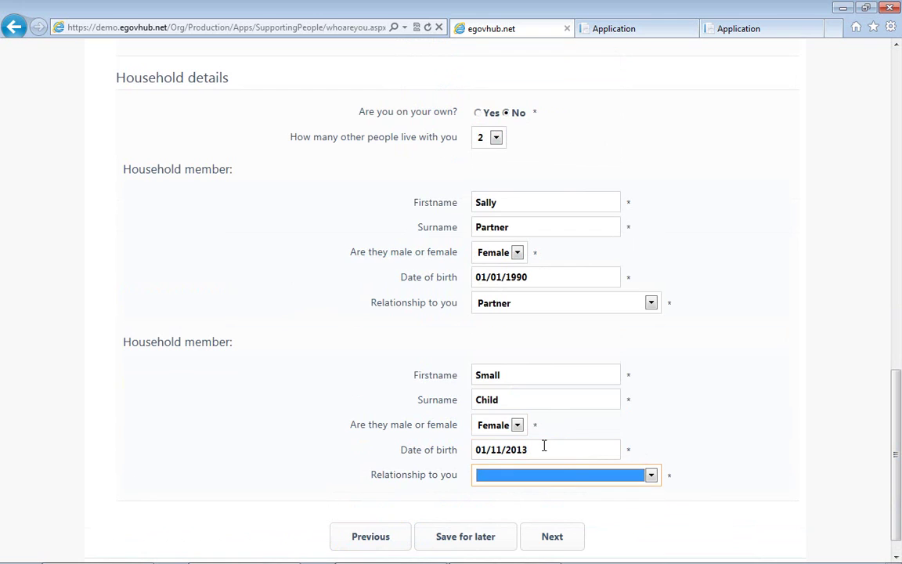
{"action": "left_click", "coordinate": [568, 472]}
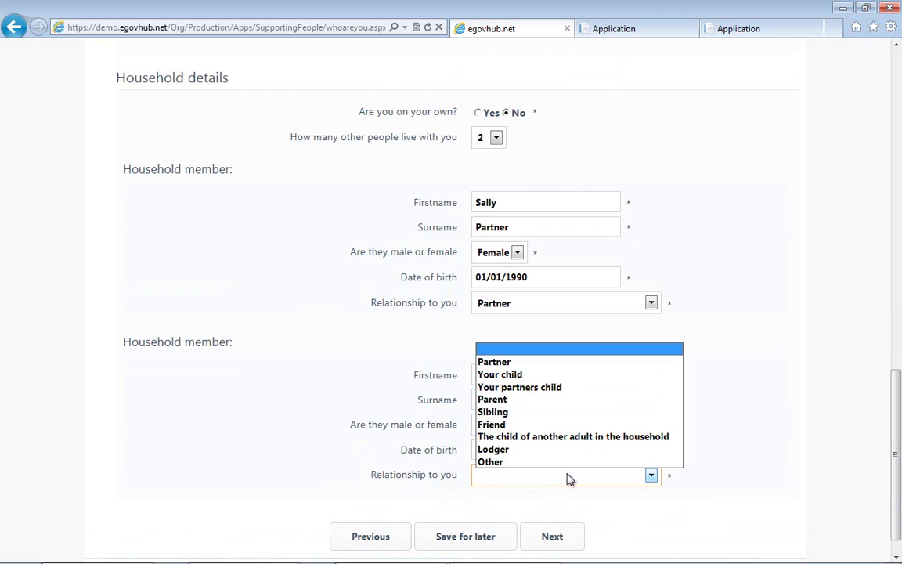
{"action": "left_click", "coordinate": [551, 372]}
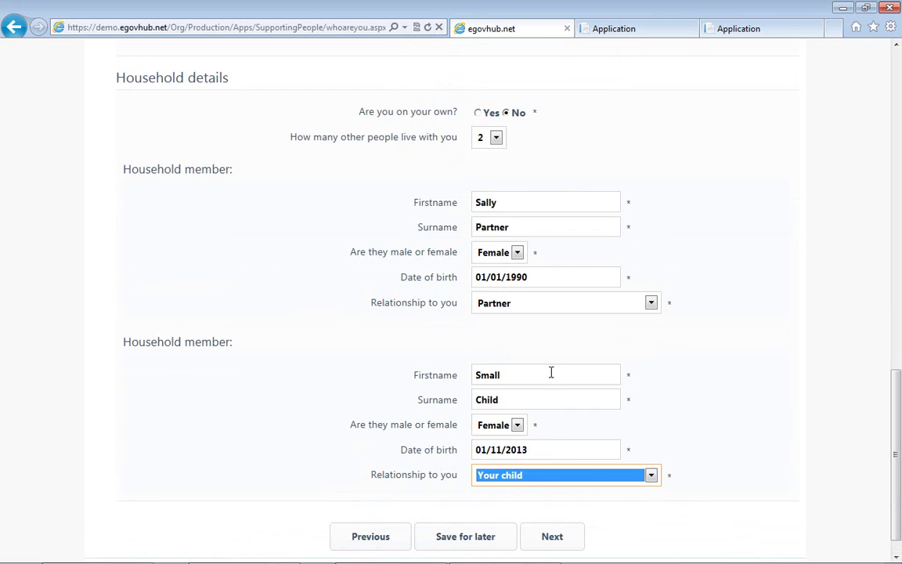
{"action": "left_click", "coordinate": [552, 547]}
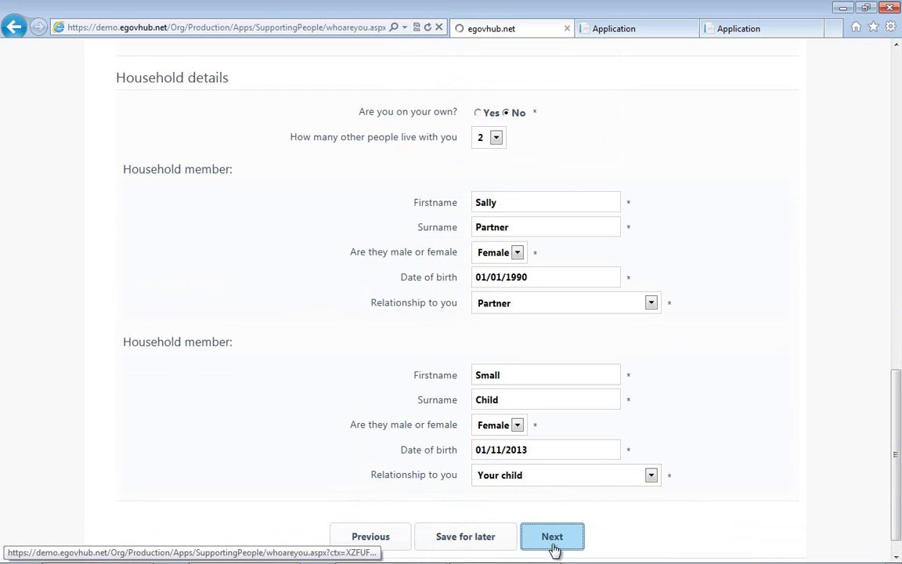
Record that the citizen is currently sleeping rough.
{"action": "left_click", "coordinate": [582, 264]}
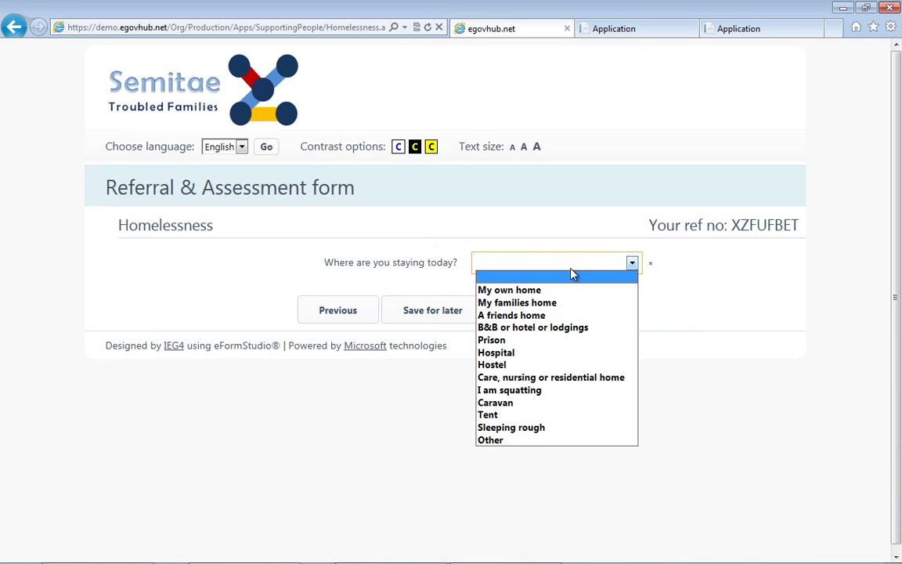
{"action": "left_click", "coordinate": [517, 427]}
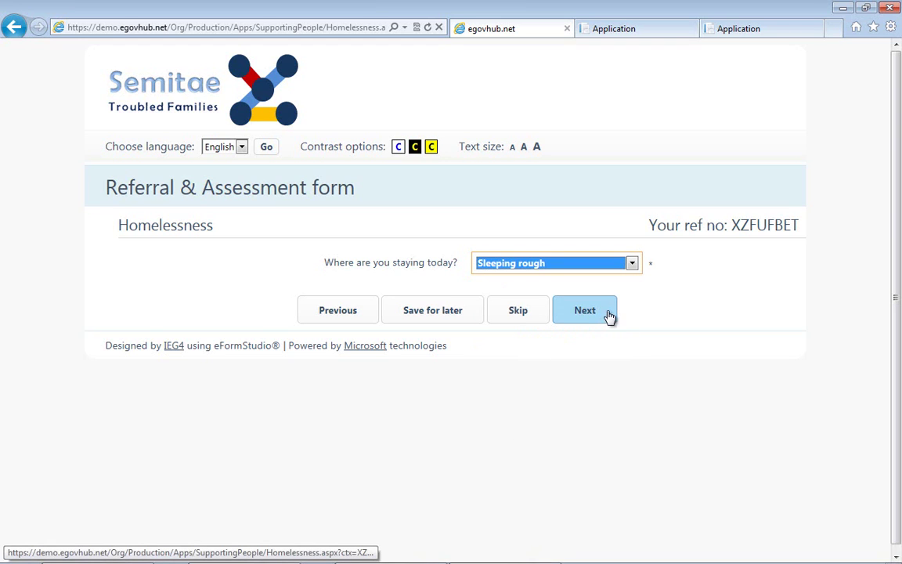
{"action": "left_click", "coordinate": [582, 315]}
Answer No to the rent arrears, mortgage arrears, eviction and threatened eviction questions.
{"action": "scroll", "coordinate": [576, 314], "scroll_direction": "down", "scroll_amount": 2}
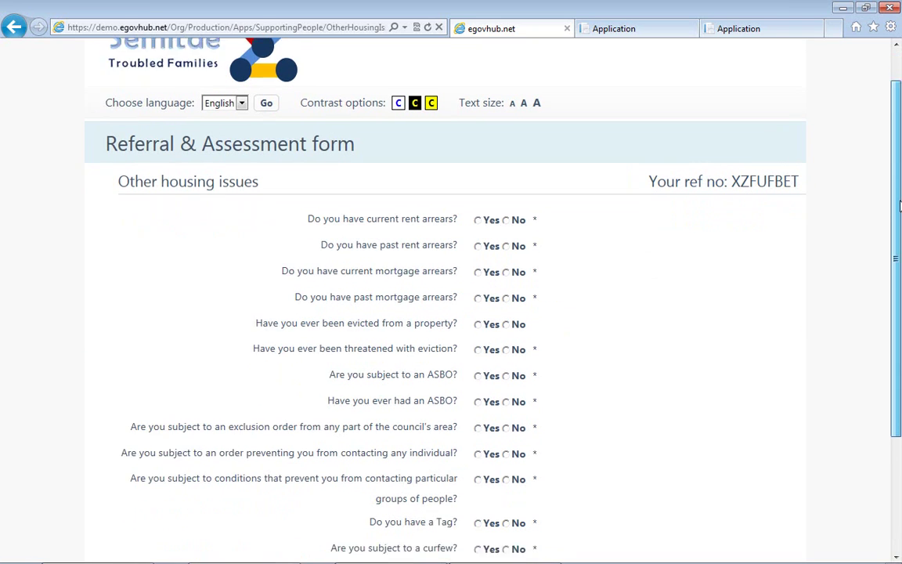
{"action": "left_click", "coordinate": [514, 195]}
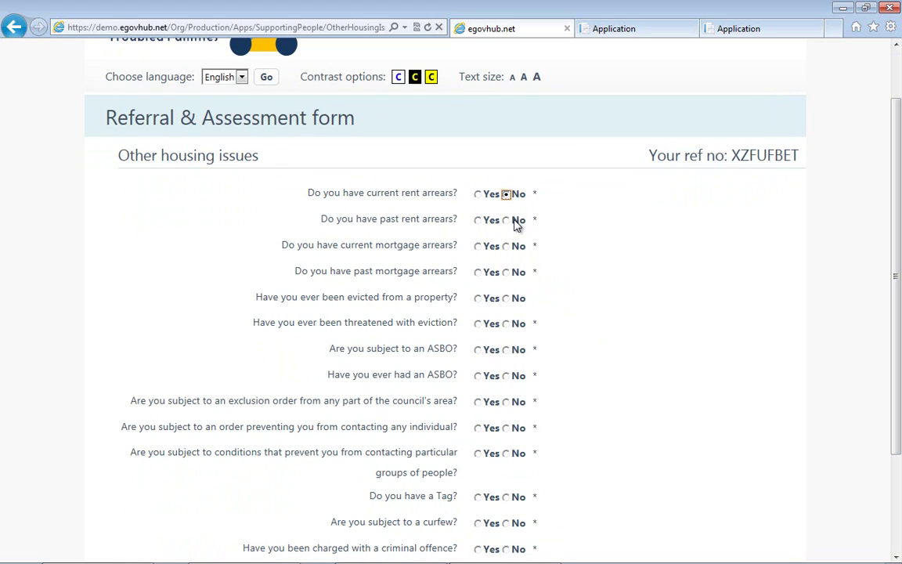
{"action": "left_click", "coordinate": [516, 222]}
{"action": "key", "text": "Tab"}
{"action": "key", "text": "Right"}
{"action": "key", "text": "Tab"}
{"action": "key", "text": "Right"}
{"action": "key", "text": "Tab"}
{"action": "key", "text": "Right"}
{"action": "key", "text": "Tab"}
{"action": "key", "text": "Right"}
Answer No to ASBO, exclusion, contact order, Tag and curfew questions, Yes to criminal charge.
{"action": "key", "text": "Tab"}
{"action": "key", "text": "Right"}
{"action": "key", "text": "Tab"}
{"action": "key", "text": "Right"}
{"action": "key", "text": "Tab"}
{"action": "key", "text": "Right"}
{"action": "key", "text": "Tab"}
{"action": "key", "text": "Right"}
{"action": "key", "text": "Tab"}
{"action": "key", "text": "Right"}
{"action": "key", "text": "Tab"}
{"action": "key", "text": "Right"}
{"action": "key", "text": "Tab"}
{"action": "key", "text": "Right"}
{"action": "key", "text": "Tab"}
{"action": "key", "text": "Right"}
{"action": "key", "text": "Left"}
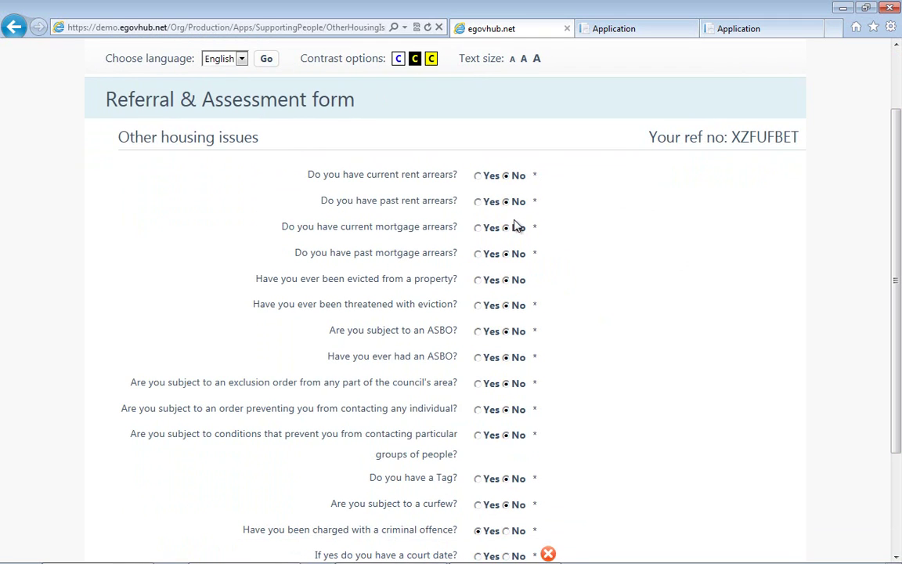
Answer No to court date, adapted property and health condition questions.
{"action": "scroll", "coordinate": [848, 259], "scroll_direction": "down", "scroll_amount": 3}
{"action": "key", "text": "Tab"}
{"action": "key", "text": "Tab"}
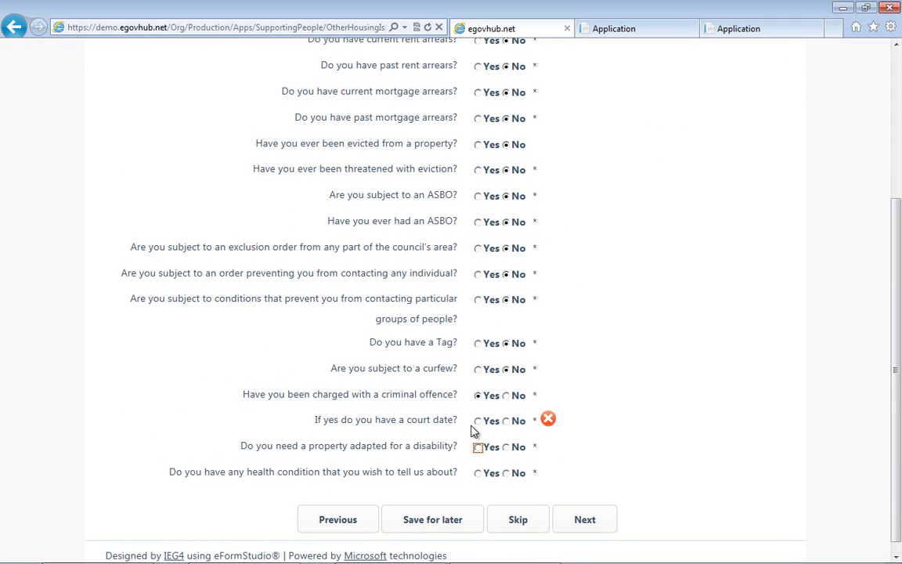
{"action": "left_click", "coordinate": [506, 422]}
{"action": "left_click", "coordinate": [508, 447]}
{"action": "left_click", "coordinate": [508, 473]}
{"action": "left_click", "coordinate": [583, 522]}
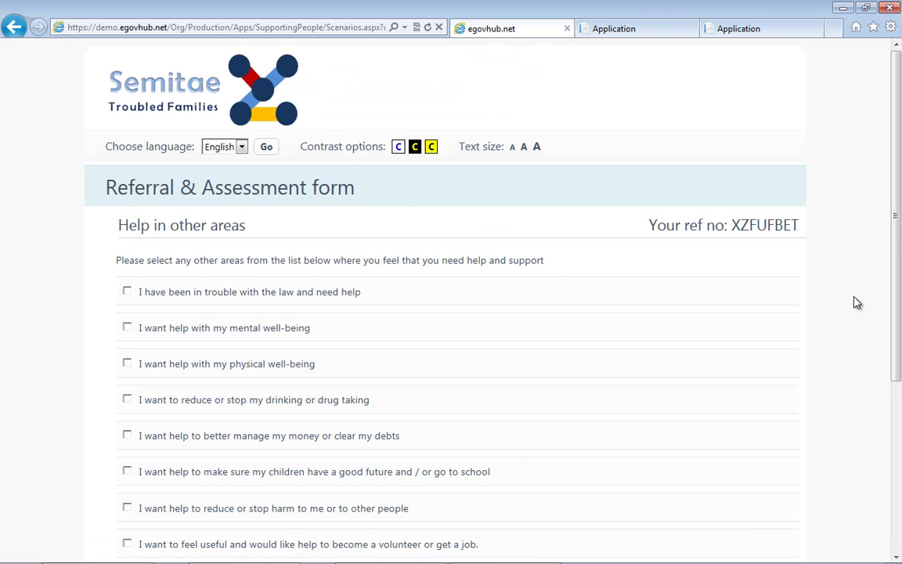
Choose the first Housing option as the area where help is needed.
{"action": "left_click_drag", "start_coordinate": [898, 236], "coordinate": [899, 403]}
{"action": "left_click", "coordinate": [552, 505]}
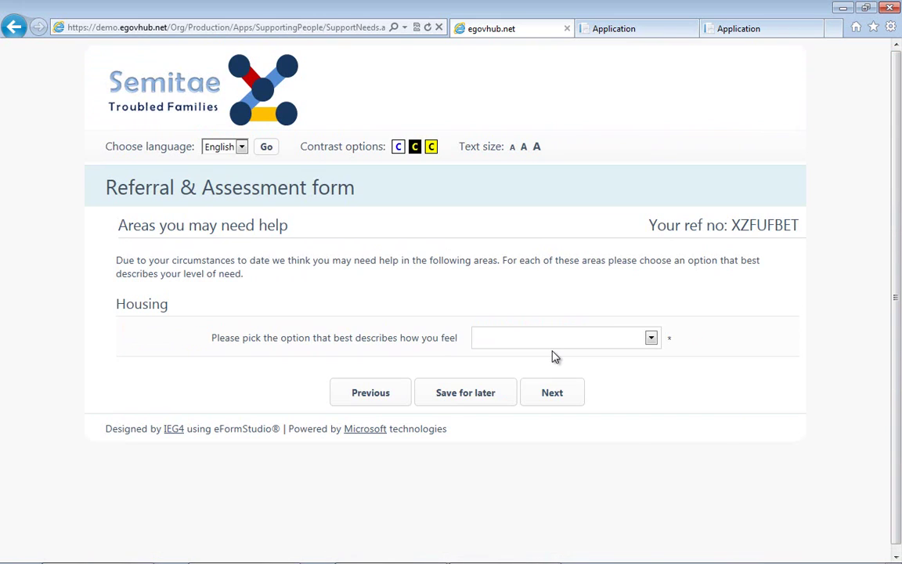
{"action": "left_click", "coordinate": [566, 339]}
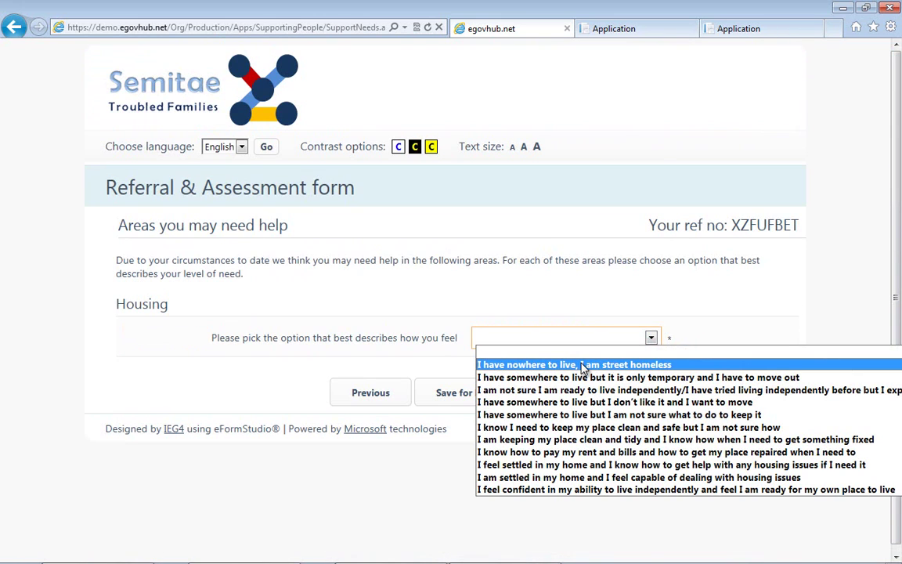
{"action": "left_click", "coordinate": [581, 365]}
Tick the declaration and submit the referral.
{"action": "left_click", "coordinate": [550, 390]}
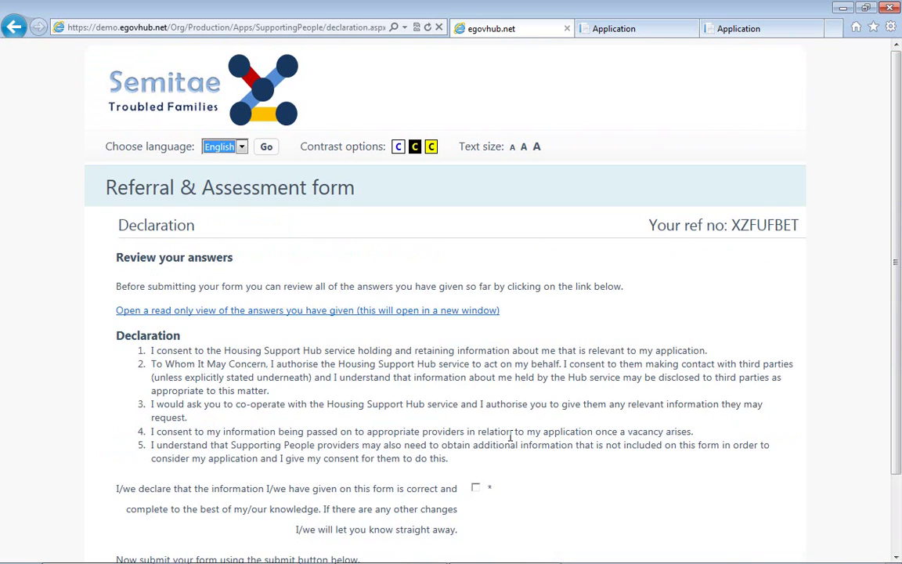
{"action": "left_click", "coordinate": [475, 486]}
{"action": "scroll", "coordinate": [857, 419], "scroll_direction": "down", "scroll_amount": 2}
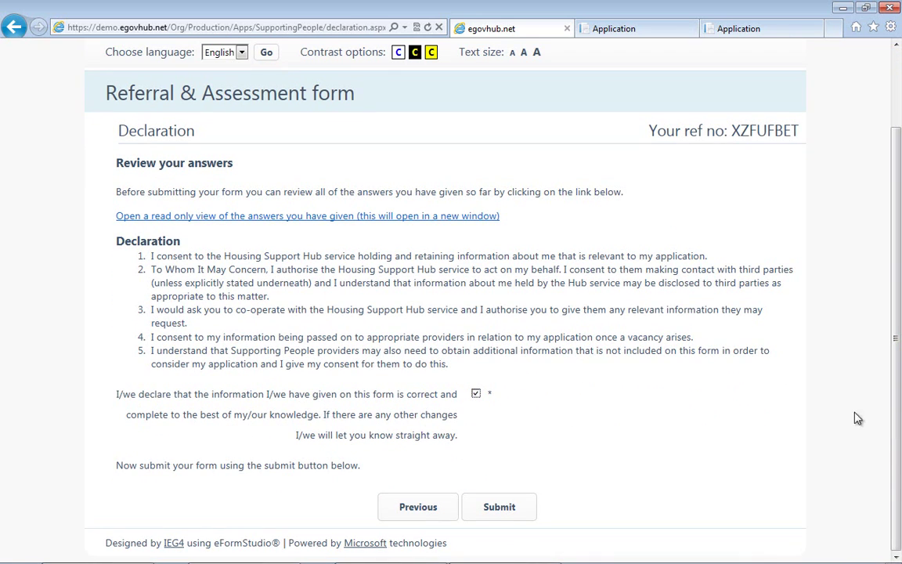
{"action": "left_click", "coordinate": [479, 507]}
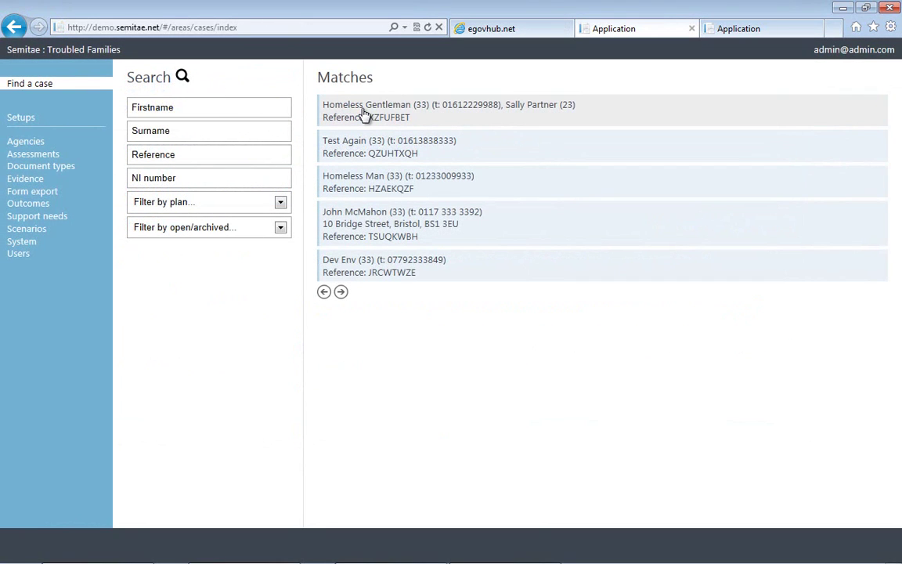
Open the first matching case from Find a case and show its Offending assessment.
{"action": "left_click", "coordinate": [461, 114]}
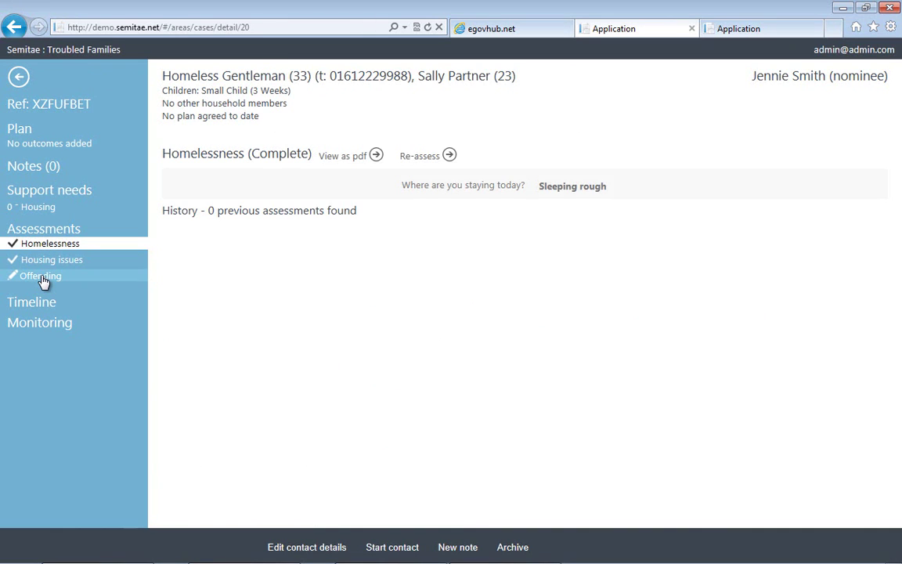
{"action": "left_click", "coordinate": [41, 277]}
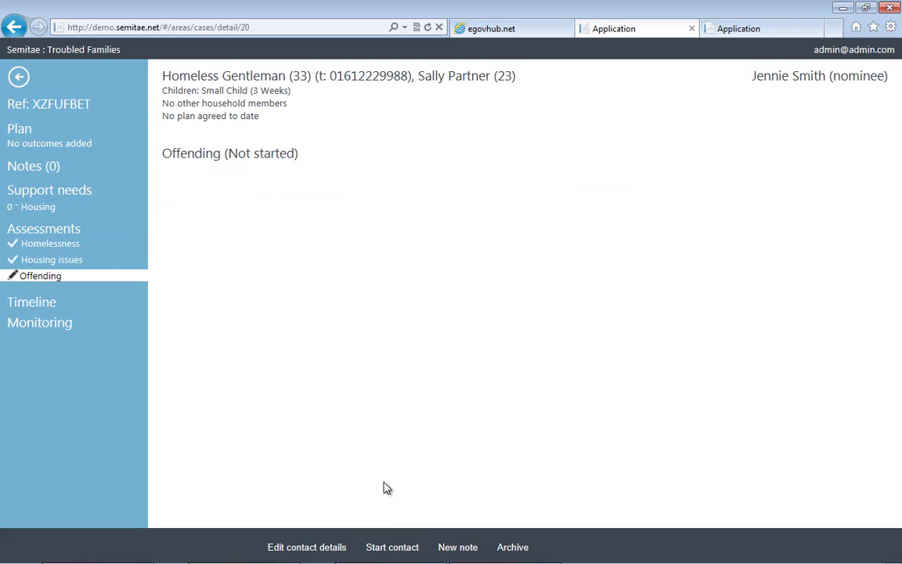
Start a face-to-face contact including the main adult, the partner and the child.
{"action": "left_click", "coordinate": [389, 551]}
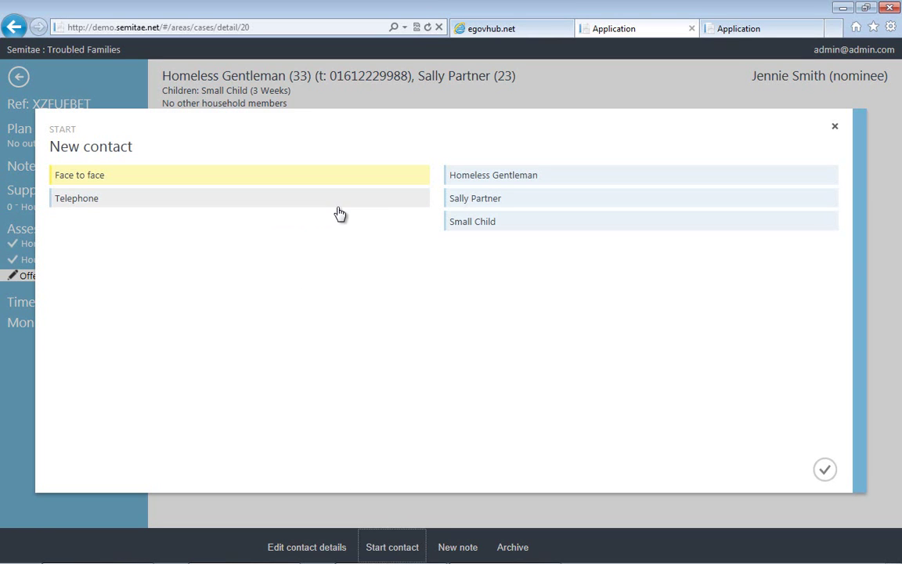
{"action": "left_click", "coordinate": [531, 182]}
{"action": "left_click", "coordinate": [530, 179]}
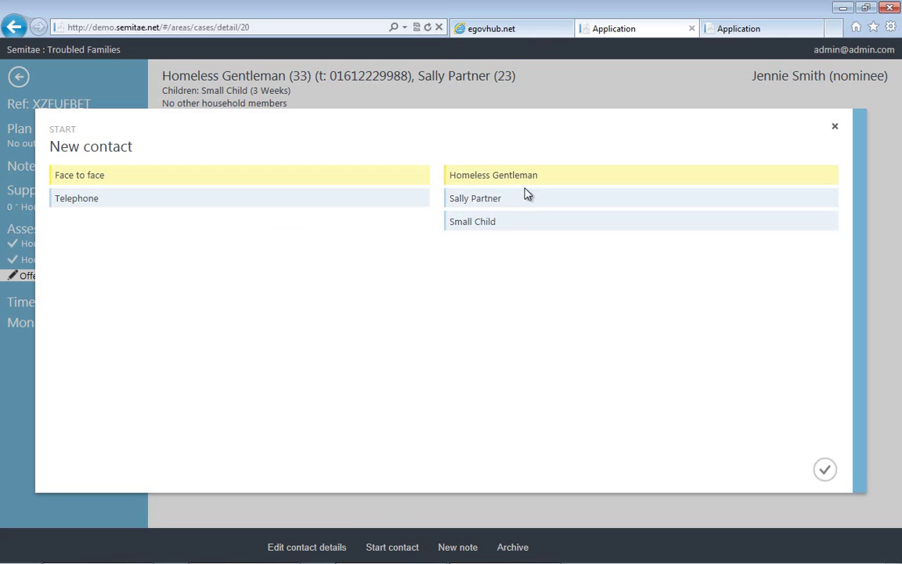
{"action": "left_click", "coordinate": [527, 198]}
{"action": "left_click", "coordinate": [538, 223]}
{"action": "left_click", "coordinate": [825, 469]}
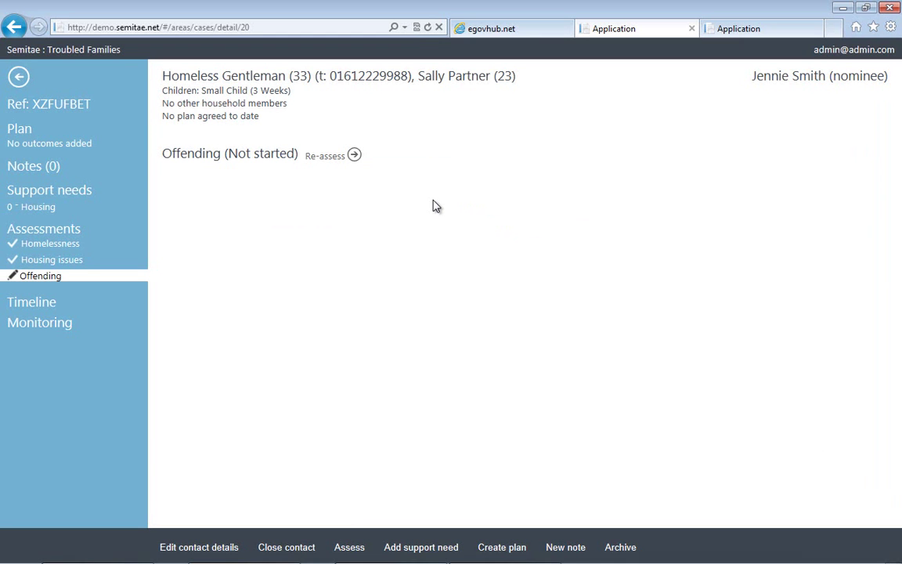
Re-assess Offending, recording homelessness and a prison stay ending 01/01/2013.
{"action": "left_click", "coordinate": [322, 155]}
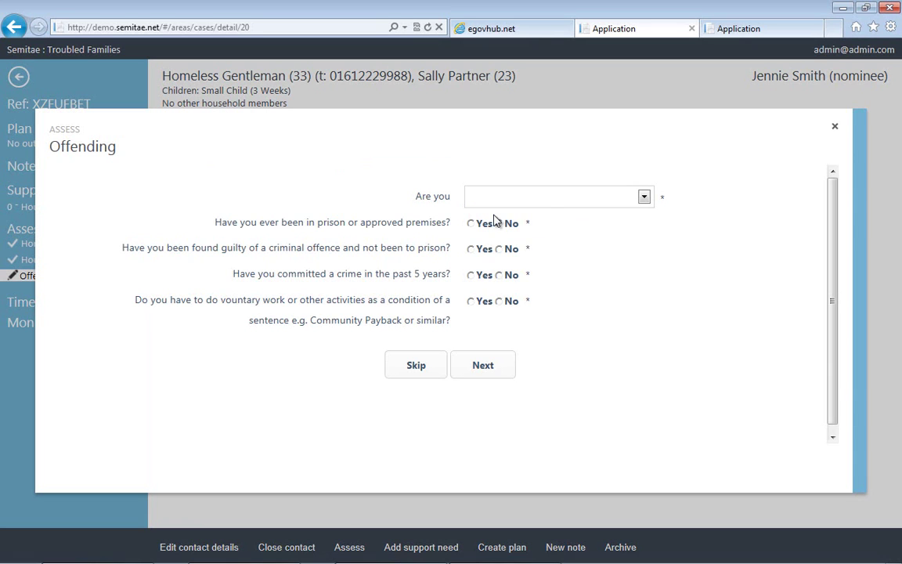
{"action": "left_click", "coordinate": [541, 203]}
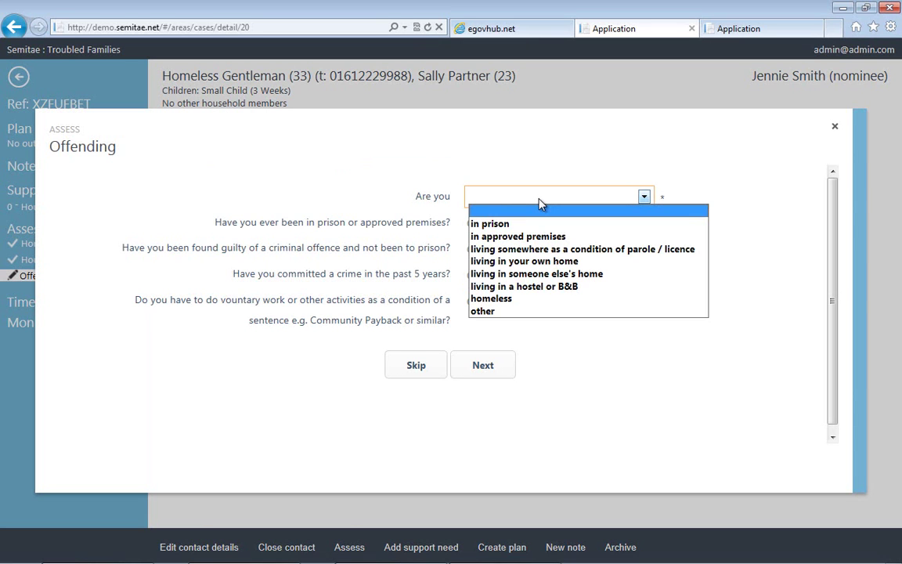
{"action": "left_click", "coordinate": [516, 299]}
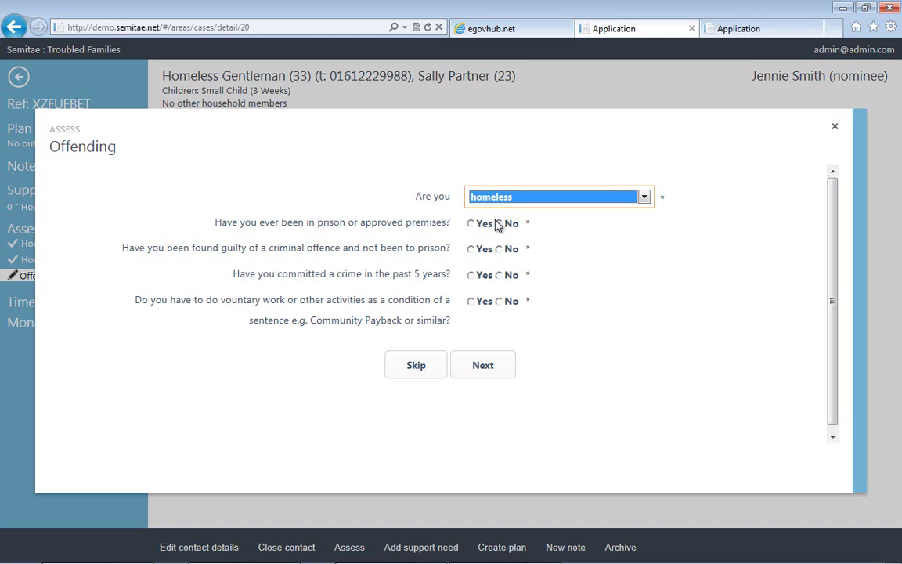
{"action": "left_click", "coordinate": [476, 225]}
{"action": "left_click", "coordinate": [517, 252]}
{"action": "type", "text": "0"}
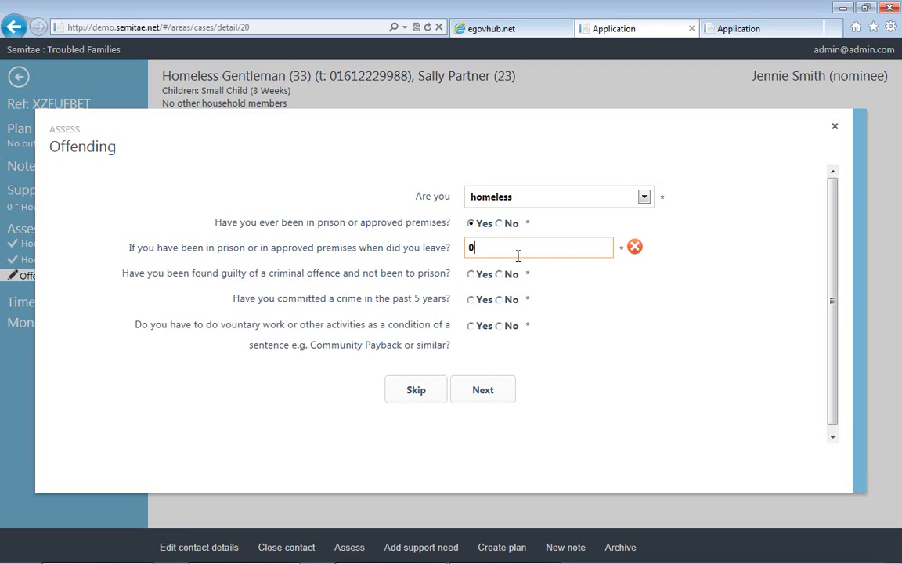
{"action": "type", "text": "1/01/2013"}
{"action": "key", "text": "Tab"}
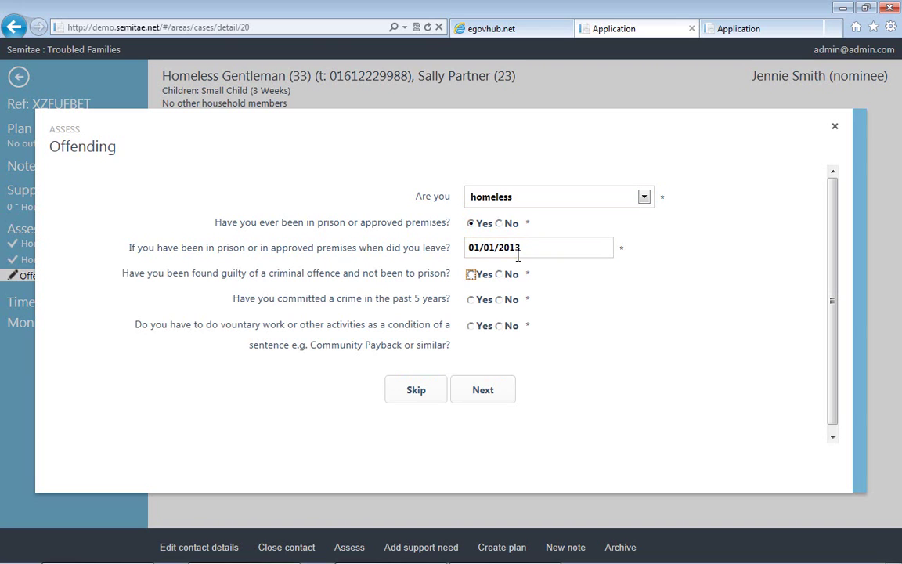
Record a criminal offence of type Violent crime causing harm to people, with no community work.
{"action": "key", "text": "Right"}
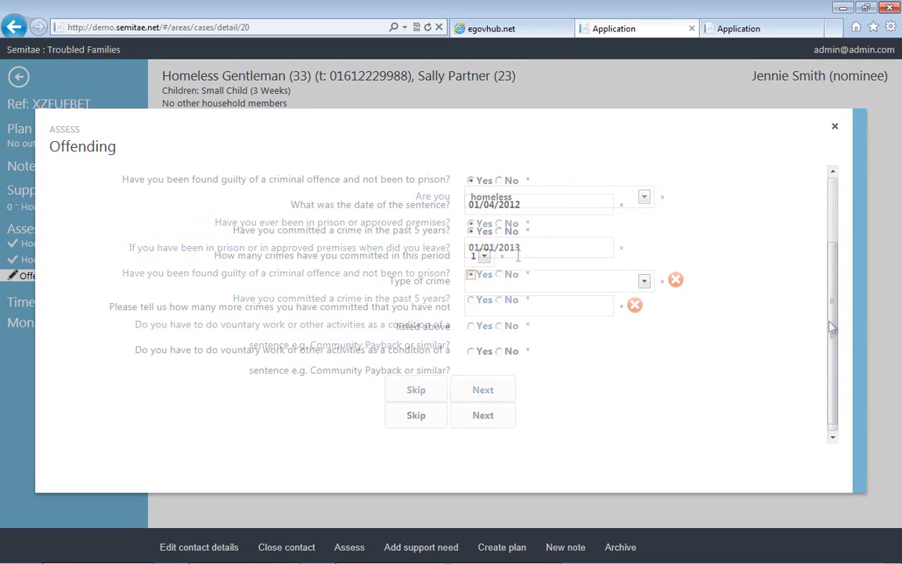
{"action": "left_click", "coordinate": [532, 280]}
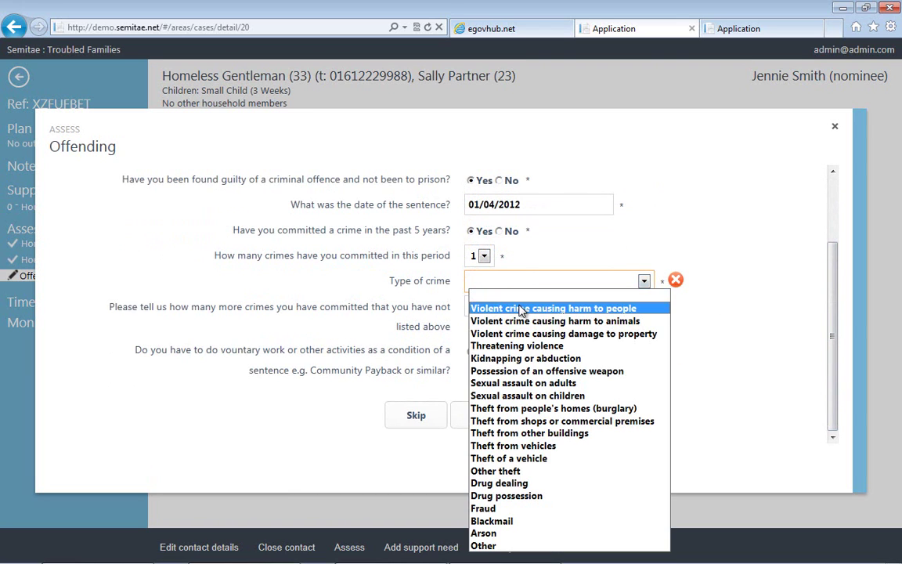
{"action": "left_click", "coordinate": [521, 308]}
{"action": "left_click", "coordinate": [519, 306]}
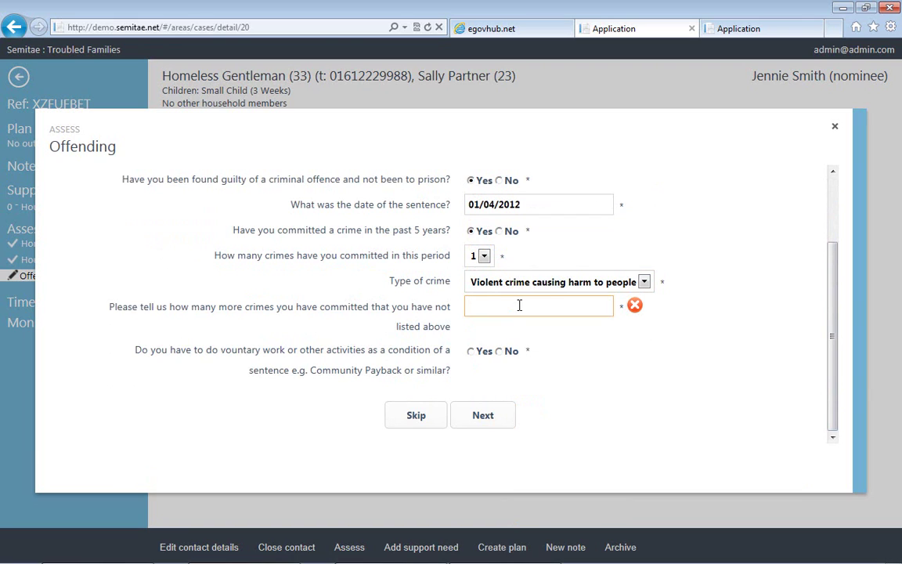
{"action": "key", "text": "Tab"}
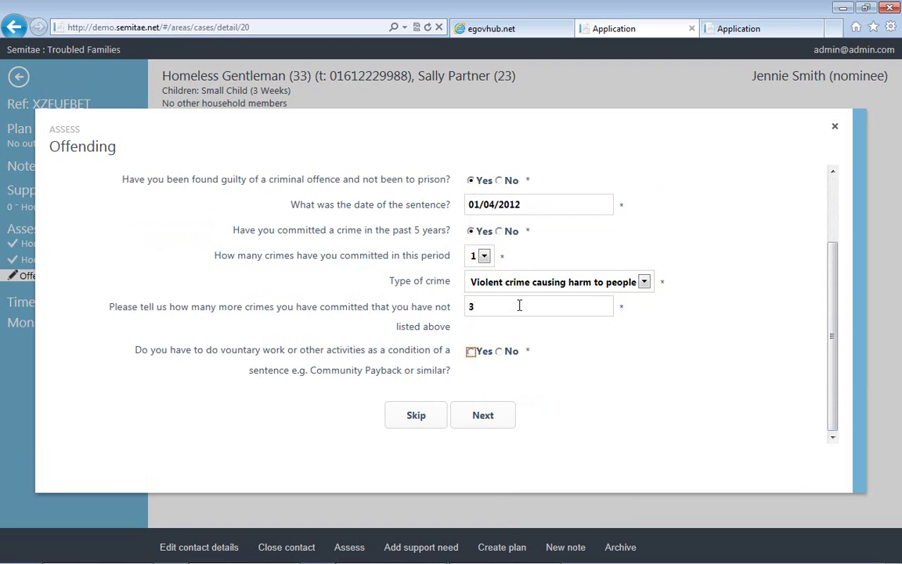
{"action": "left_click", "coordinate": [501, 352]}
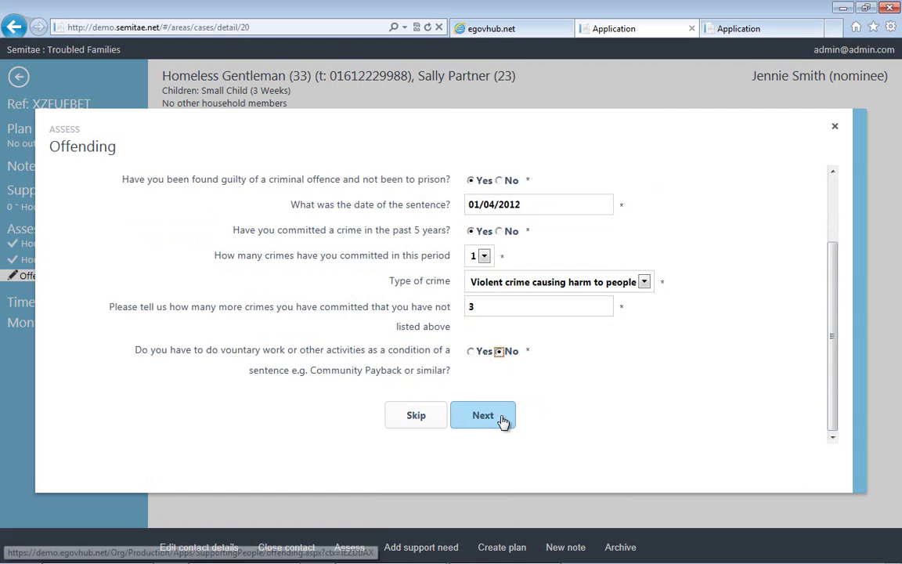
Agree to the declaration and submit the Offending assessment.
{"action": "left_click", "coordinate": [486, 417]}
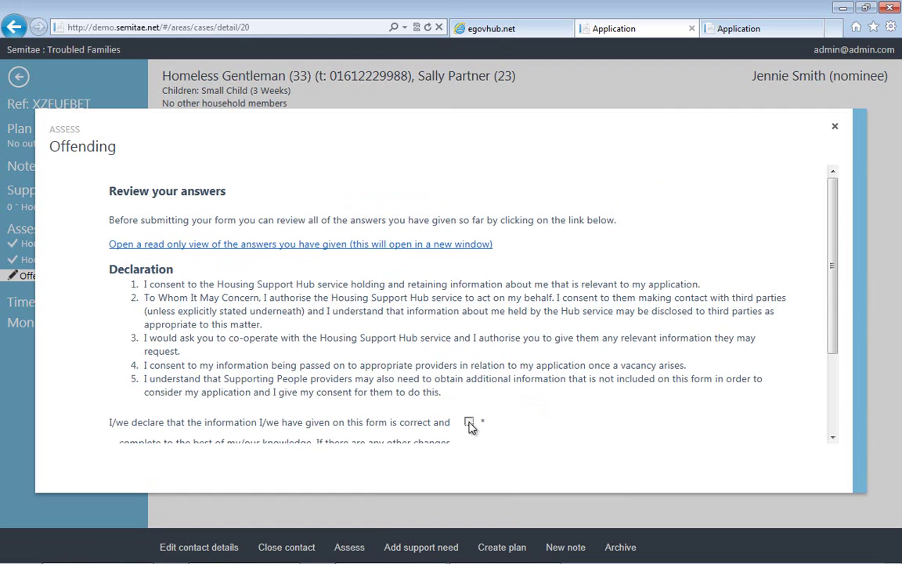
{"action": "left_click", "coordinate": [468, 422]}
{"action": "scroll", "coordinate": [834, 327], "scroll_direction": "down", "scroll_amount": 1}
{"action": "scroll", "coordinate": [834, 327], "scroll_direction": "down", "scroll_amount": 3}
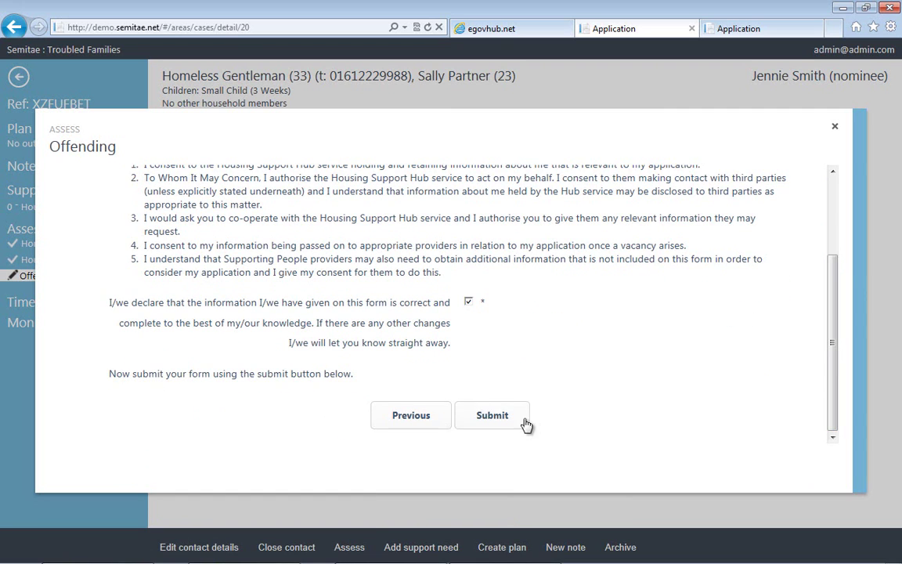
{"action": "left_click", "coordinate": [505, 419]}
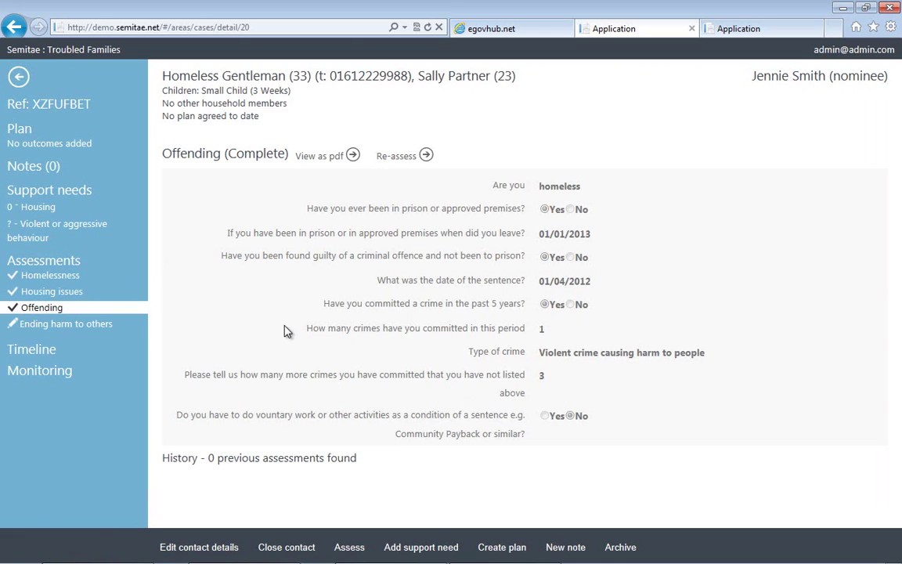
Submit Ending harm to others with Yes to having had an ASBO, and save a new case note.
{"action": "left_click", "coordinate": [94, 324]}
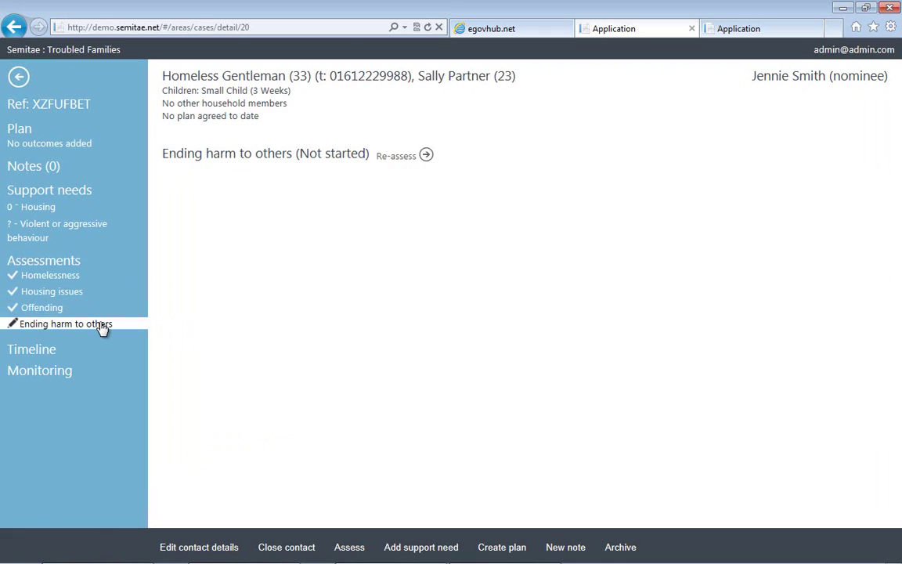
{"action": "left_click", "coordinate": [397, 156]}
{"action": "left_click", "coordinate": [471, 223]}
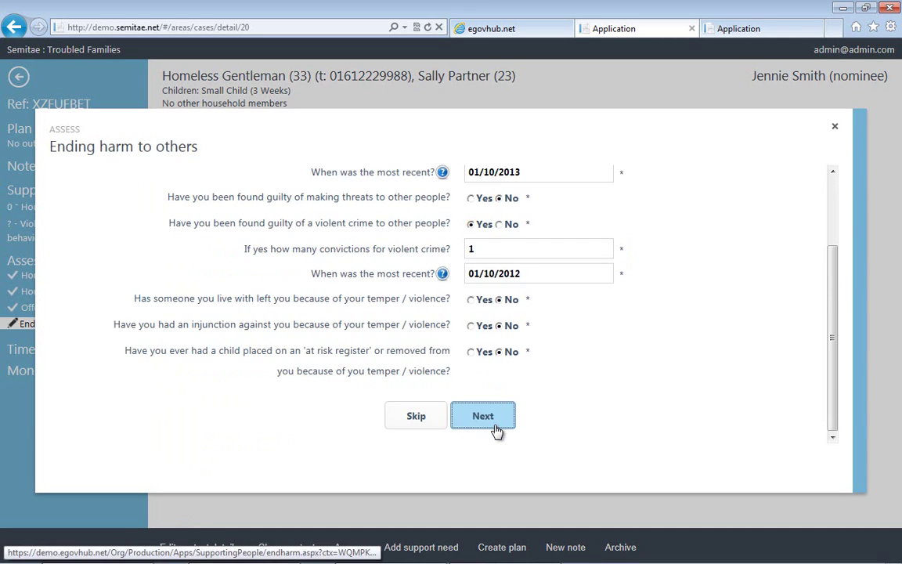
{"action": "left_click", "coordinate": [492, 472]}
{"action": "left_click", "coordinate": [493, 415]}
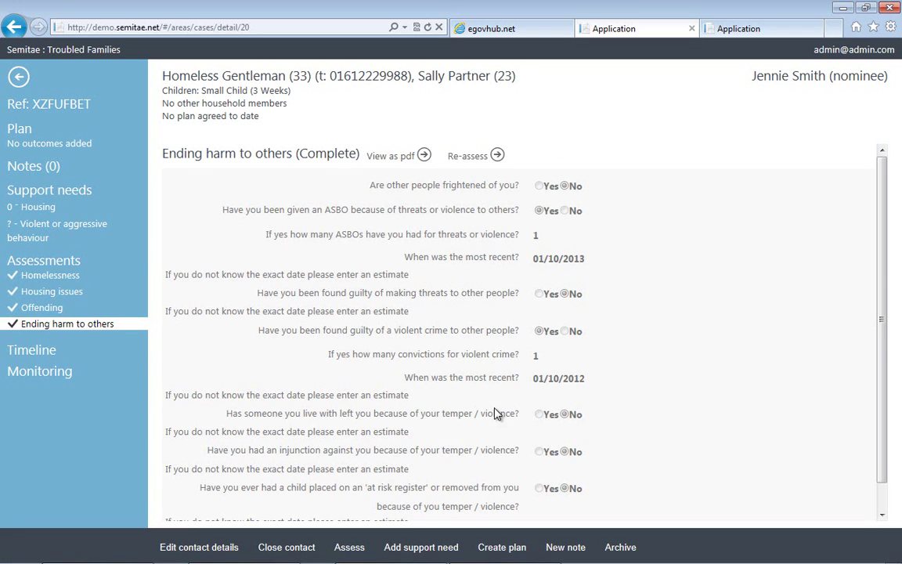
{"action": "left_click", "coordinate": [570, 546]}
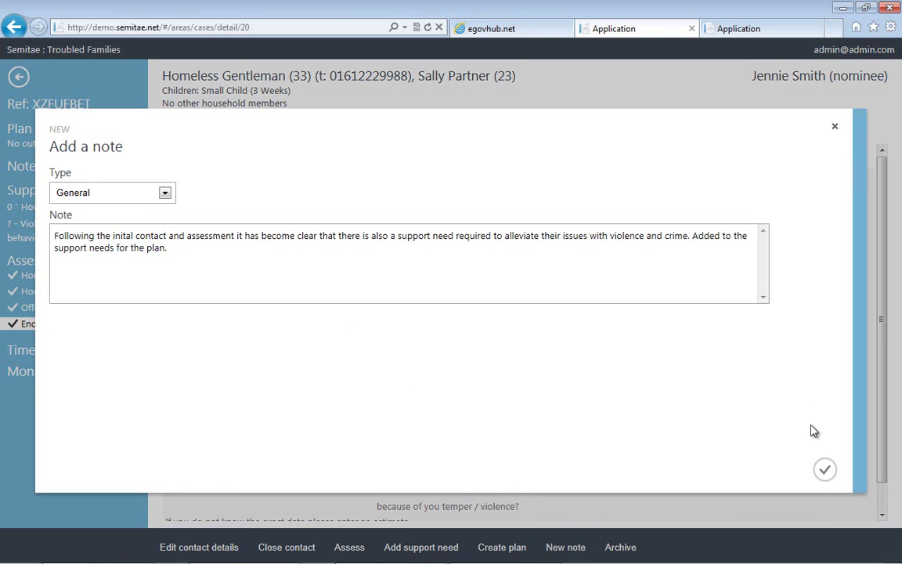
{"action": "left_click", "coordinate": [825, 469]}
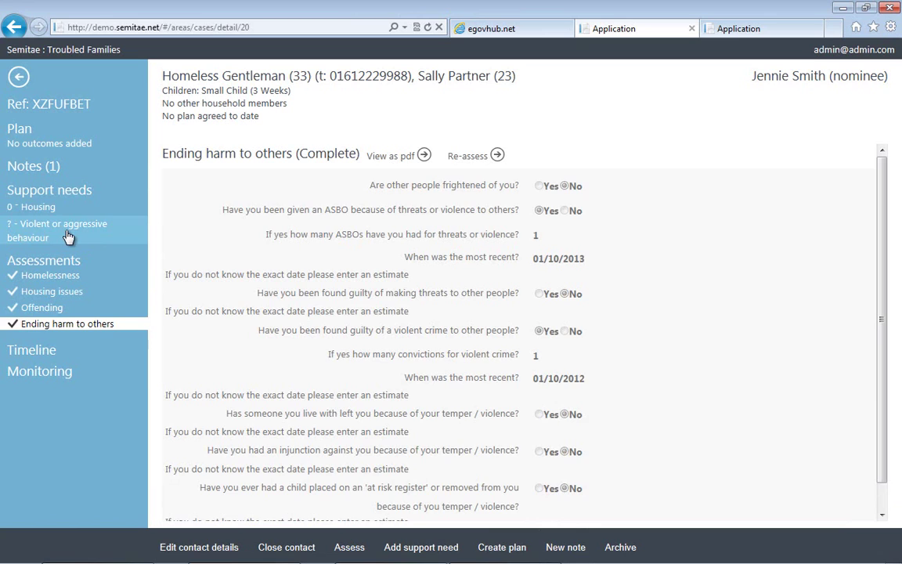
{"action": "left_click", "coordinate": [12, 235]}
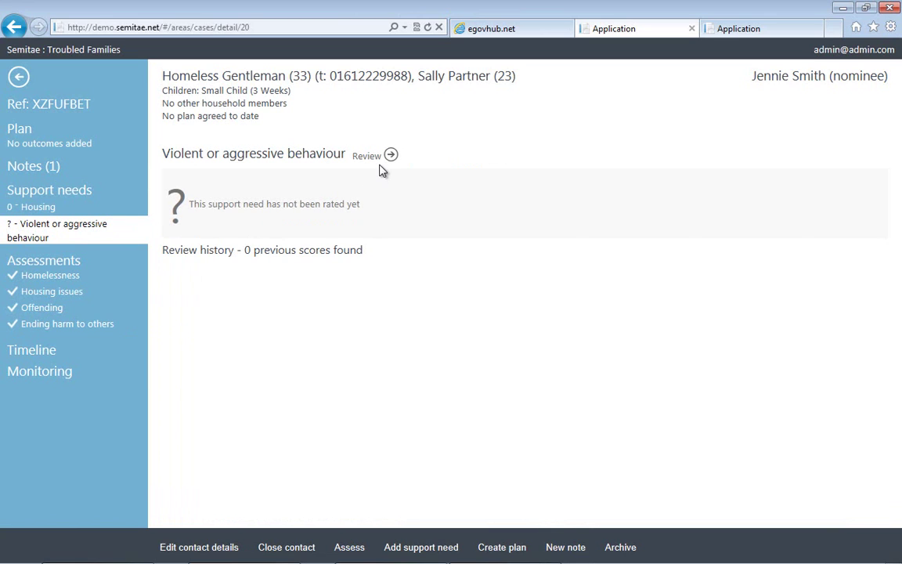
{"action": "left_click", "coordinate": [376, 157]}
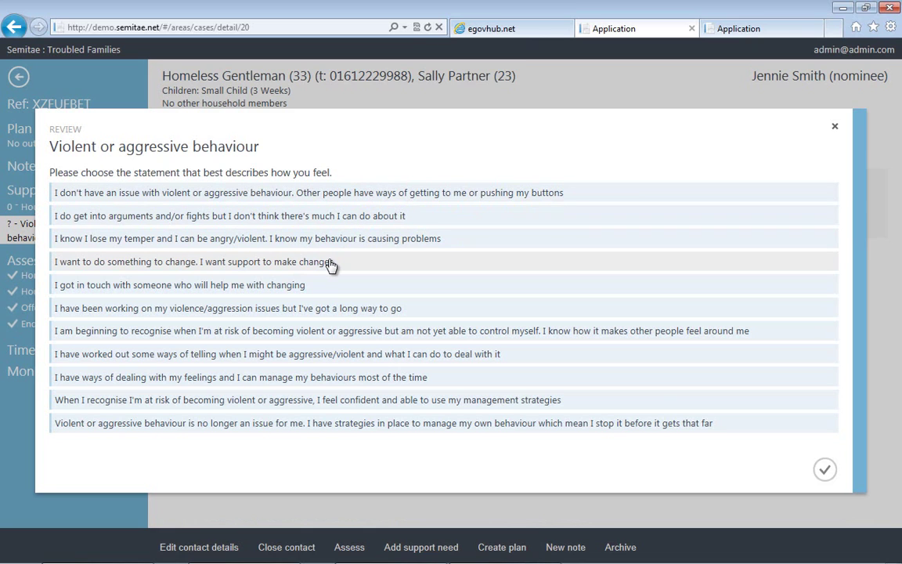
{"action": "left_click", "coordinate": [825, 469]}
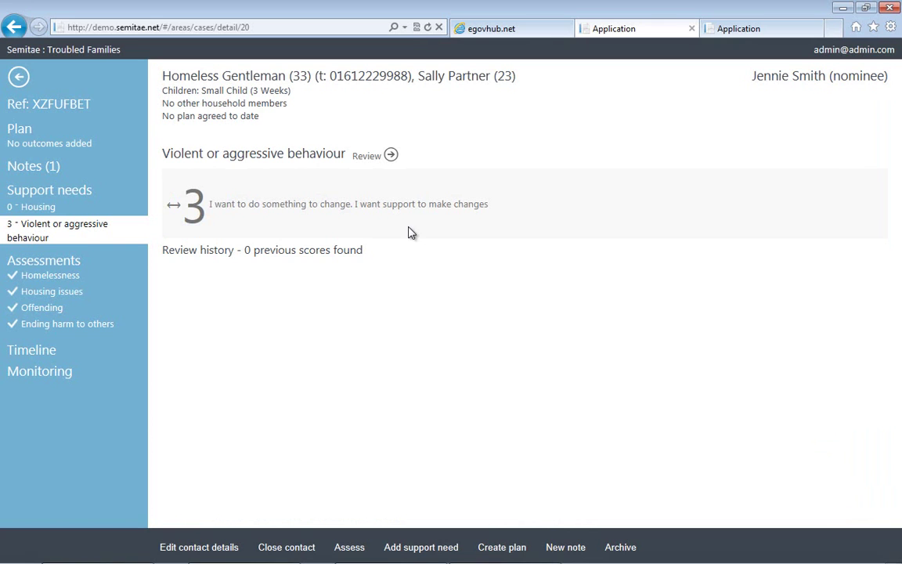
Add a Meaningful use of time support need rated 1, 'starting to get bored'.
{"action": "left_click", "coordinate": [422, 552]}
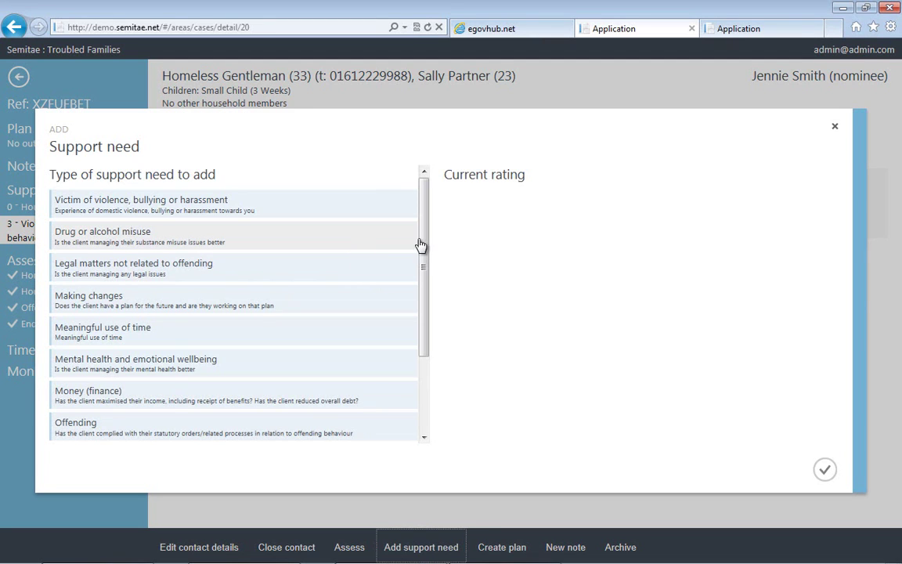
{"action": "left_click", "coordinate": [182, 338]}
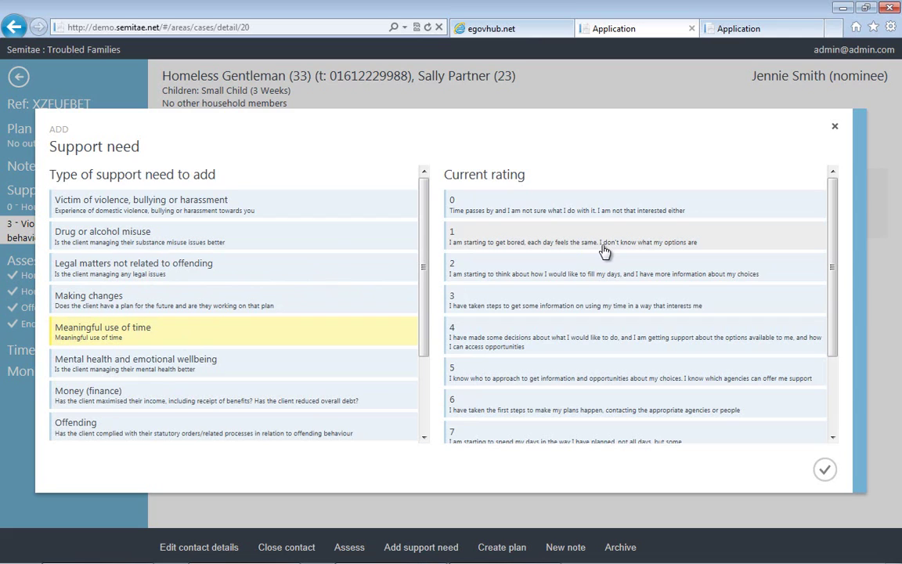
{"action": "left_click", "coordinate": [824, 469]}
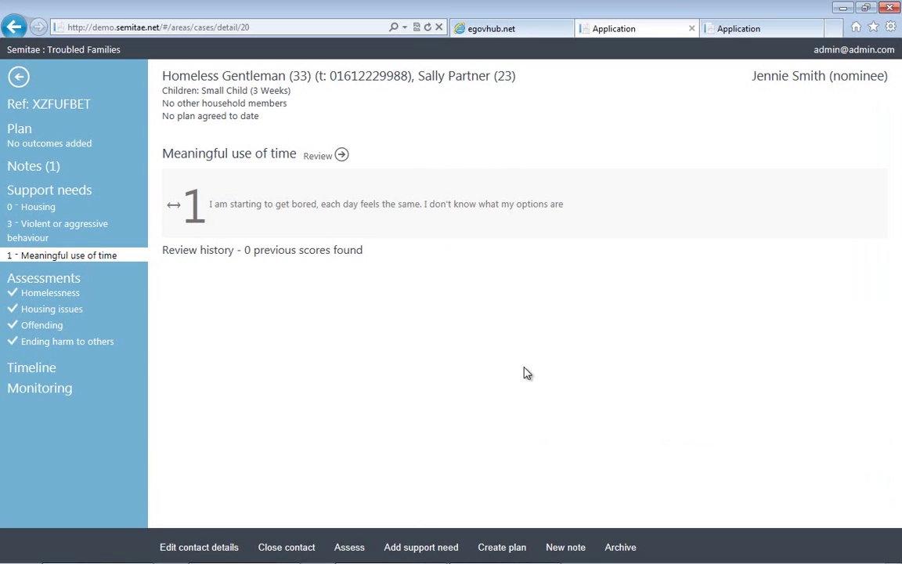
Start a new plan with Obtain housing, assigned to Housing agency for Homeless Gentleman, Sally Partner and Small Child.
{"action": "left_click", "coordinate": [501, 547]}
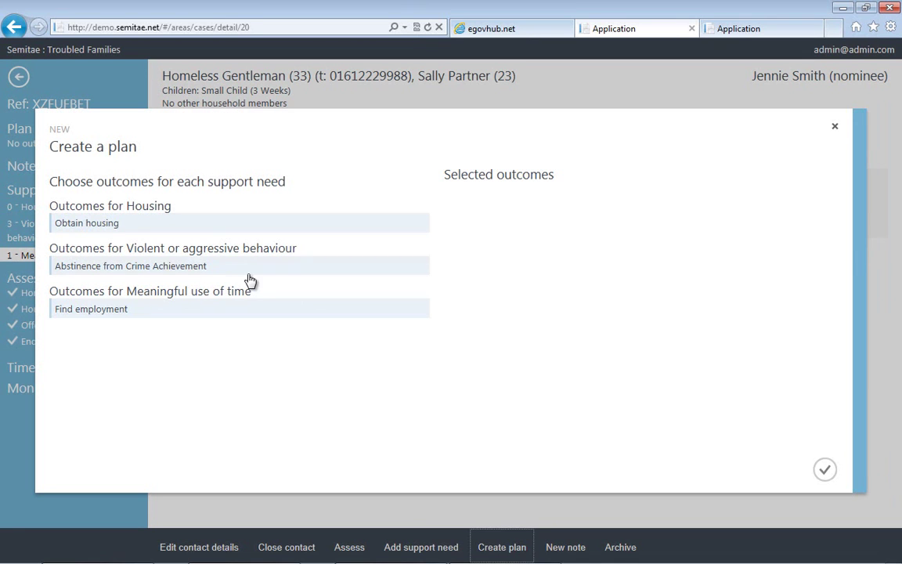
{"action": "left_click", "coordinate": [203, 225]}
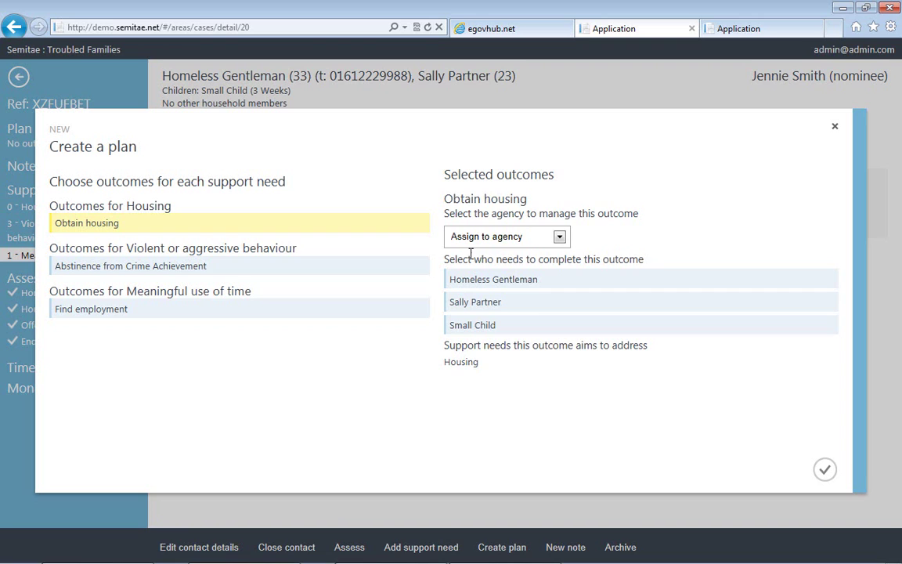
{"action": "left_click", "coordinate": [540, 239]}
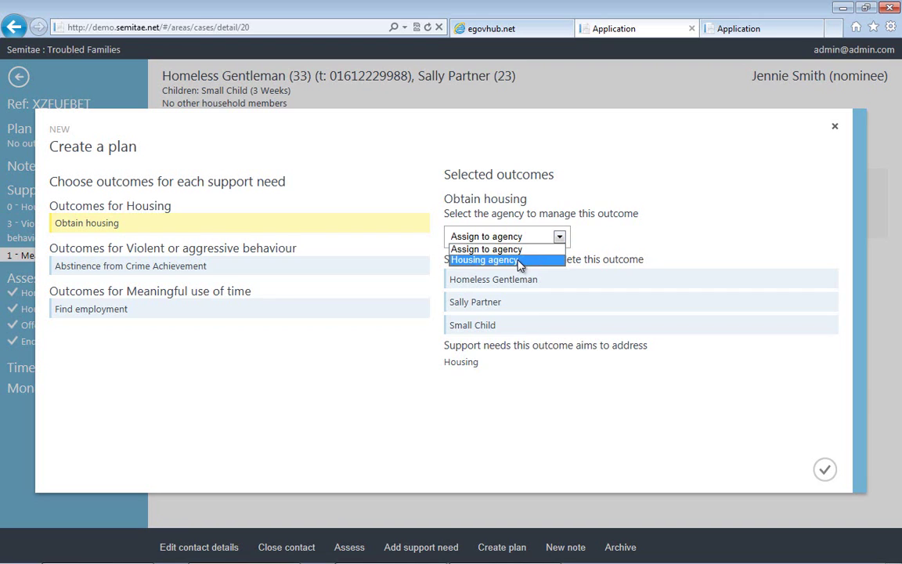
{"action": "left_click", "coordinate": [470, 259]}
{"action": "left_click", "coordinate": [470, 279]}
{"action": "left_click", "coordinate": [468, 303]}
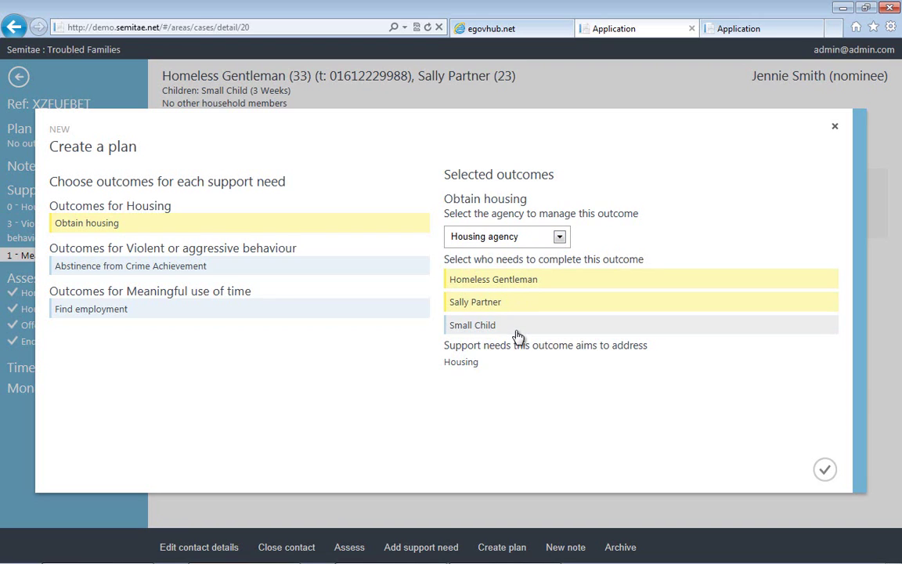
{"action": "left_click", "coordinate": [495, 325]}
Add Abstinence from Crime Achievement, assigned to Crime Prevention Unit with Homeless Gentleman responsible.
{"action": "left_click", "coordinate": [296, 266]}
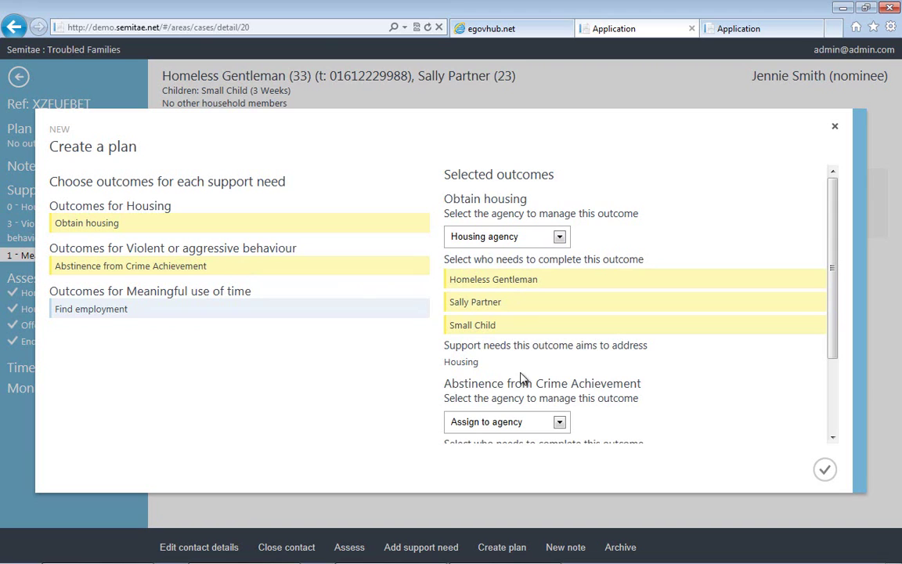
{"action": "left_click_drag", "start_coordinate": [833, 276], "coordinate": [839, 410]}
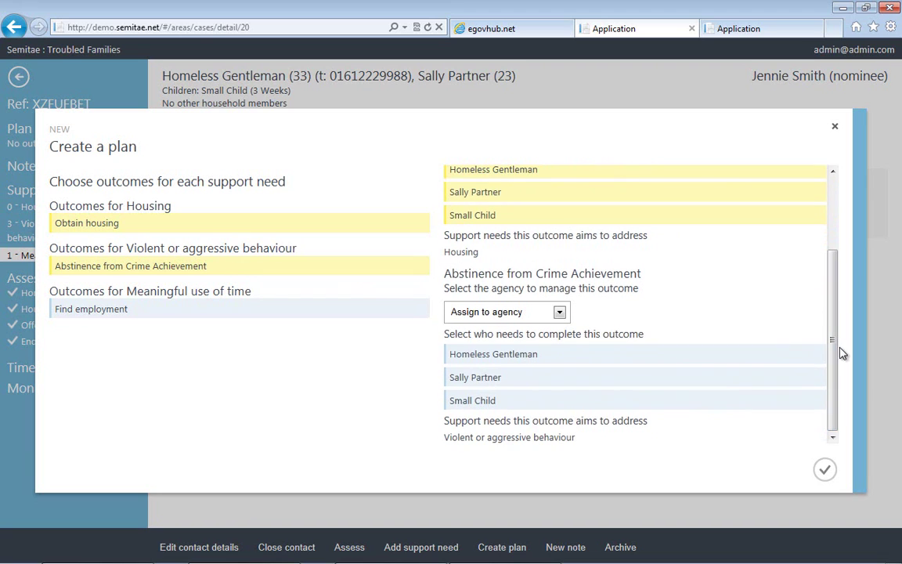
{"action": "left_click", "coordinate": [560, 313]}
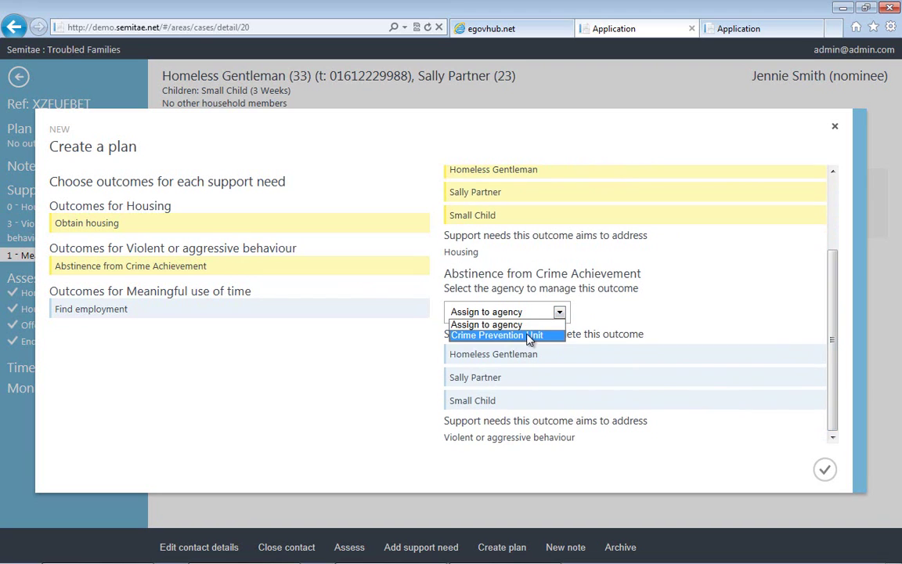
{"action": "left_click", "coordinate": [529, 335]}
{"action": "left_click", "coordinate": [508, 354]}
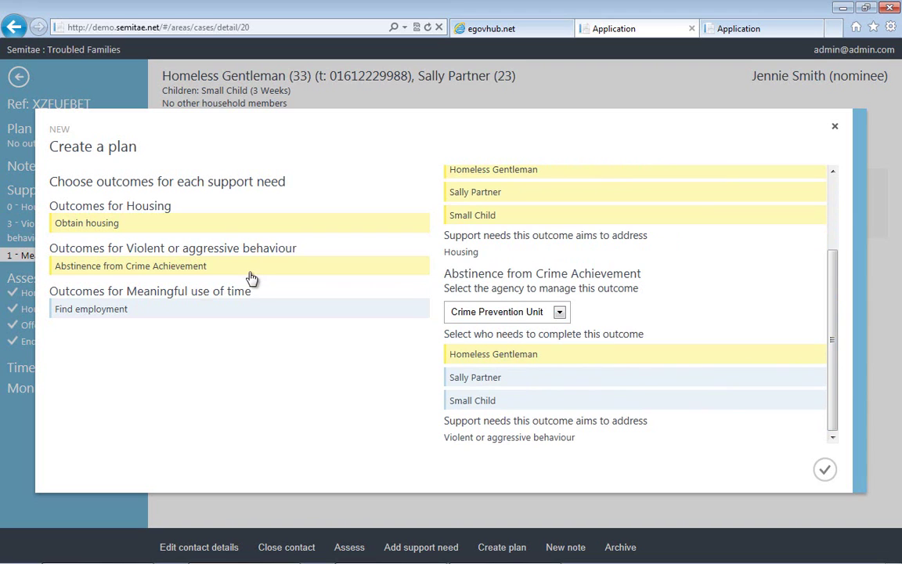
Add Find employment, assigned to Employment support with Homeless Gentleman responsible, and save the plan.
{"action": "left_click", "coordinate": [200, 309]}
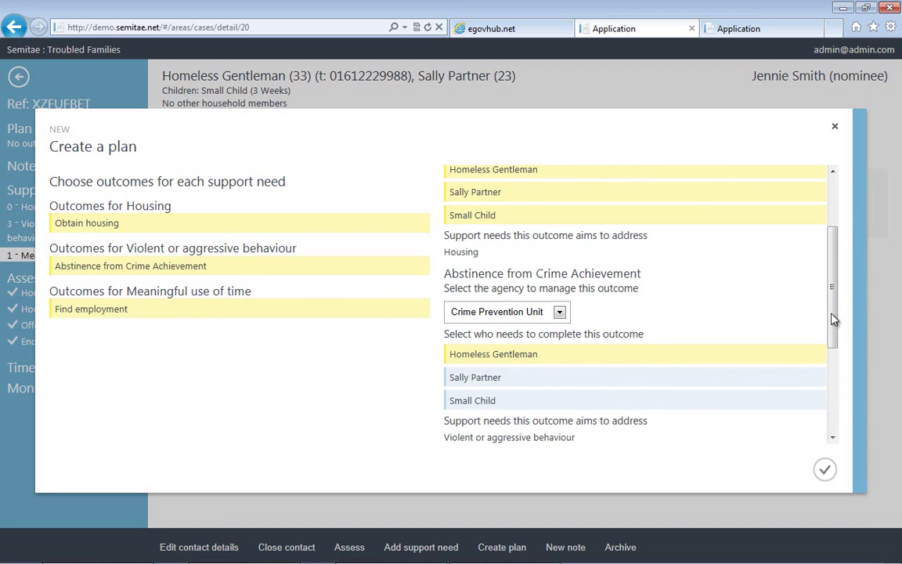
{"action": "scroll", "coordinate": [839, 353], "scroll_direction": "down", "scroll_amount": 1}
{"action": "scroll", "coordinate": [840, 354], "scroll_direction": "down", "scroll_amount": 2}
{"action": "scroll", "coordinate": [846, 395], "scroll_direction": "down", "scroll_amount": 1}
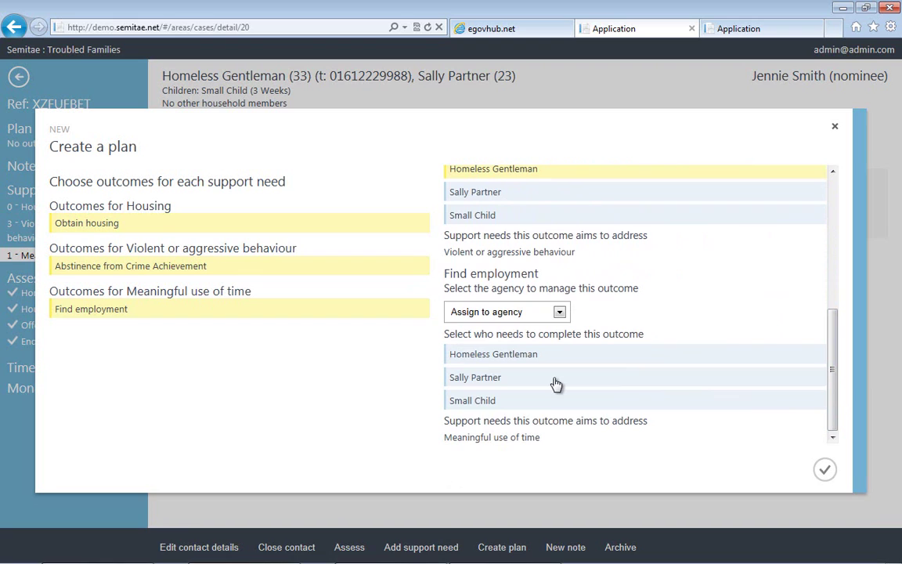
{"action": "left_click", "coordinate": [560, 313]}
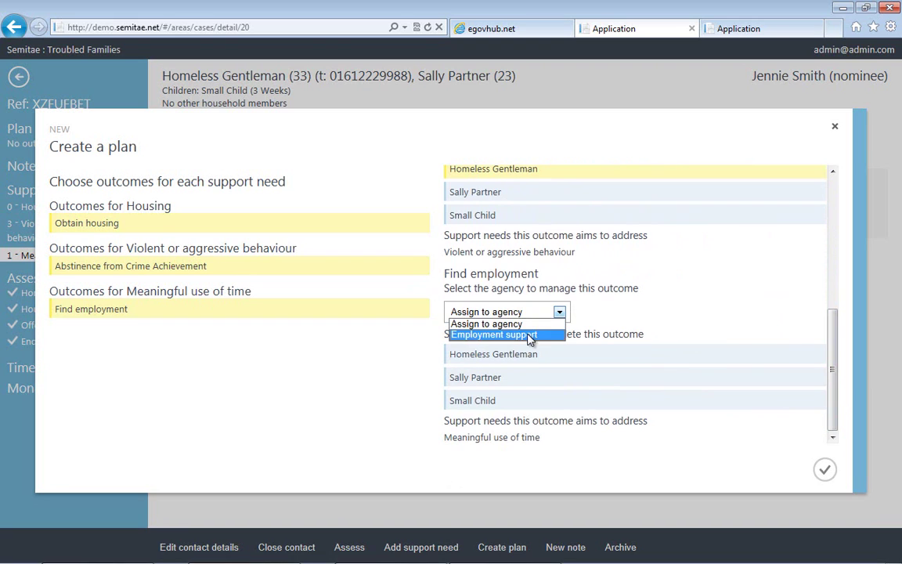
{"action": "left_click", "coordinate": [530, 336]}
{"action": "left_click", "coordinate": [535, 356]}
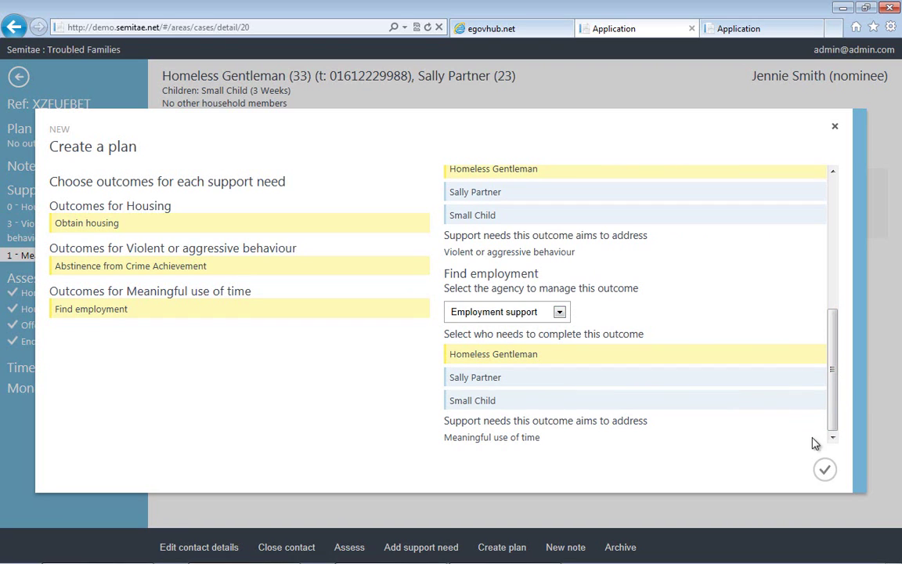
{"action": "left_click", "coordinate": [826, 474]}
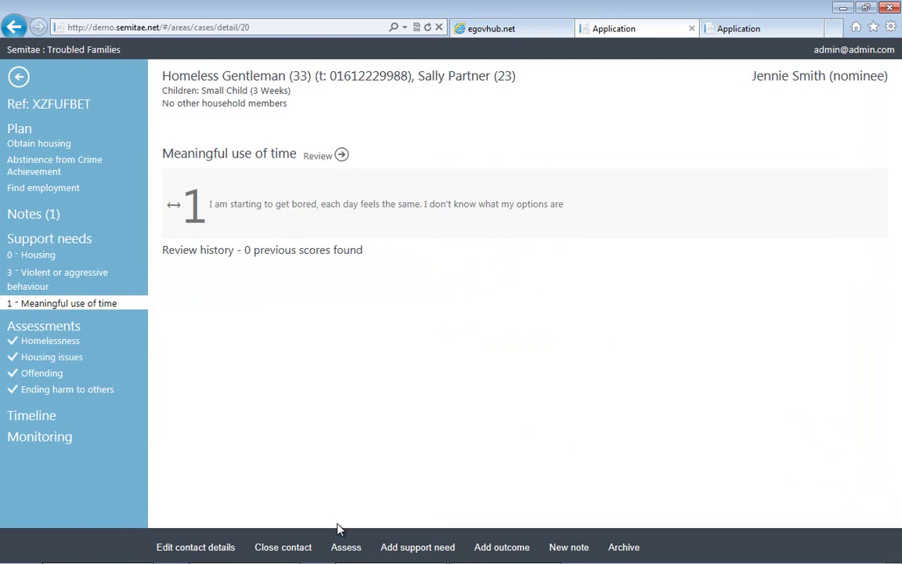
Close the contact and review the Obtain housing, Abstinence from Crime Achievement and Find employment outcomes.
{"action": "left_click", "coordinate": [305, 545]}
{"action": "left_click", "coordinate": [54, 145]}
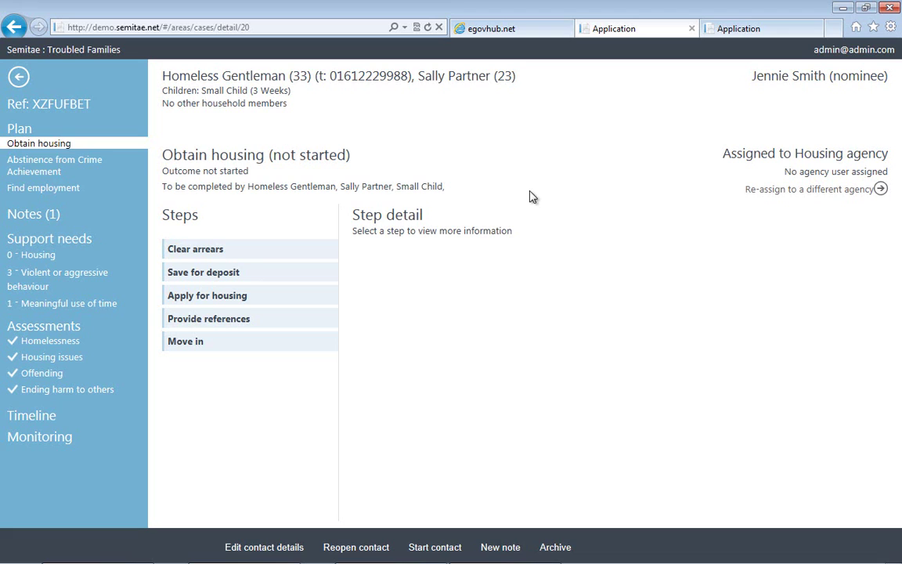
{"action": "left_click", "coordinate": [74, 170]}
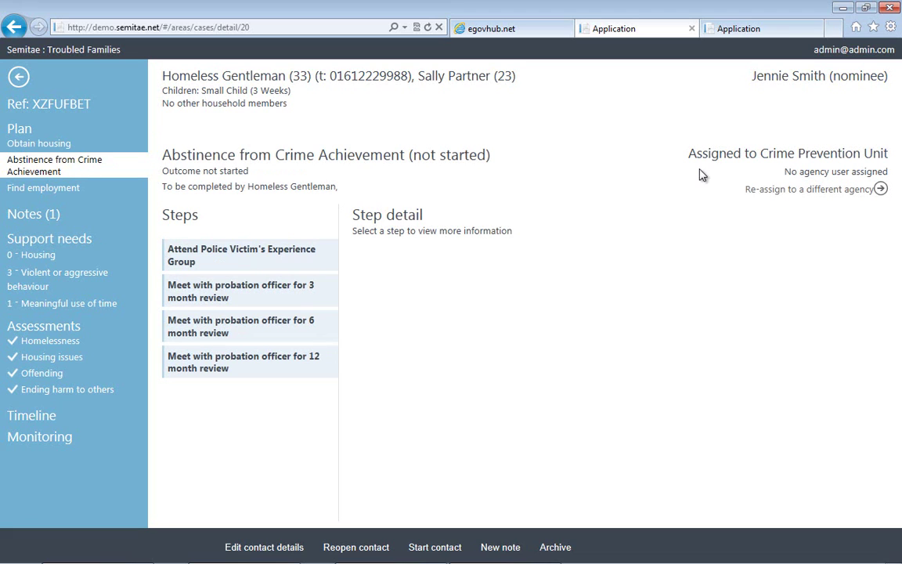
{"action": "left_click", "coordinate": [28, 192]}
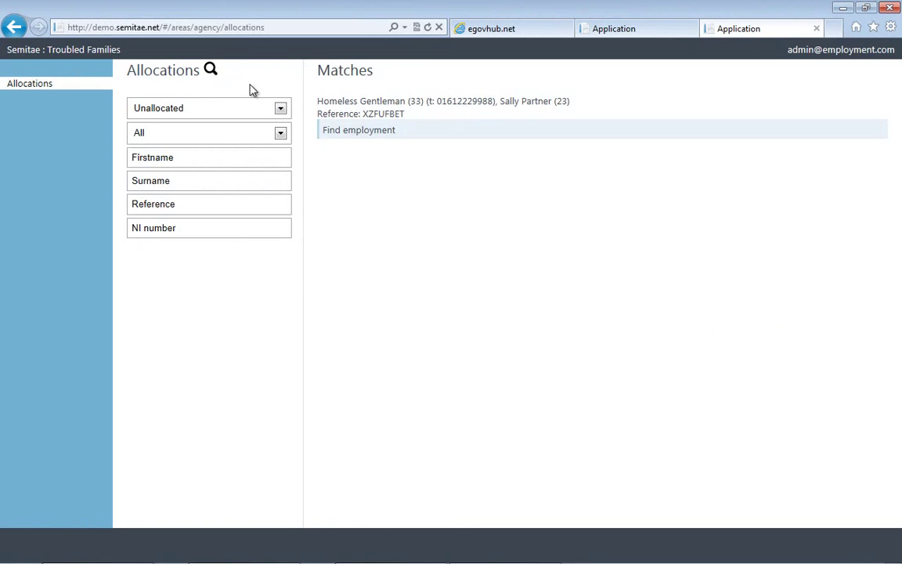
Allocate the Find employment outcome to the employment agency worker's account and save.
{"action": "left_click", "coordinate": [380, 140]}
{"action": "left_click", "coordinate": [465, 550]}
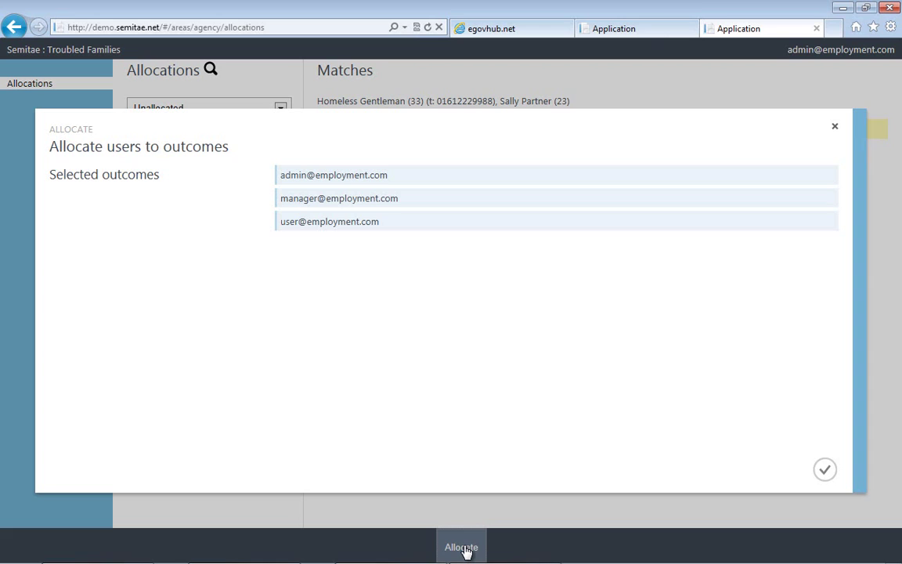
{"action": "left_click", "coordinate": [376, 227]}
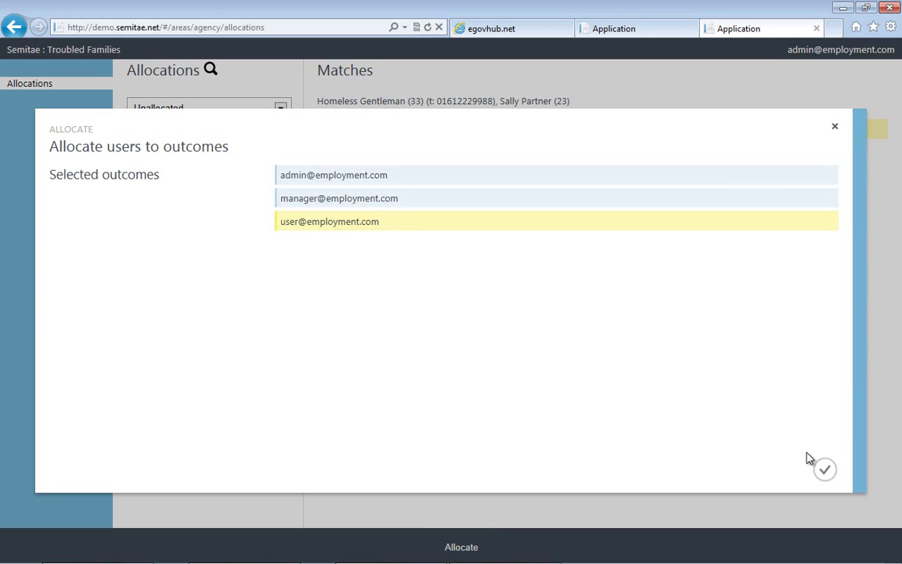
{"action": "left_click", "coordinate": [824, 471]}
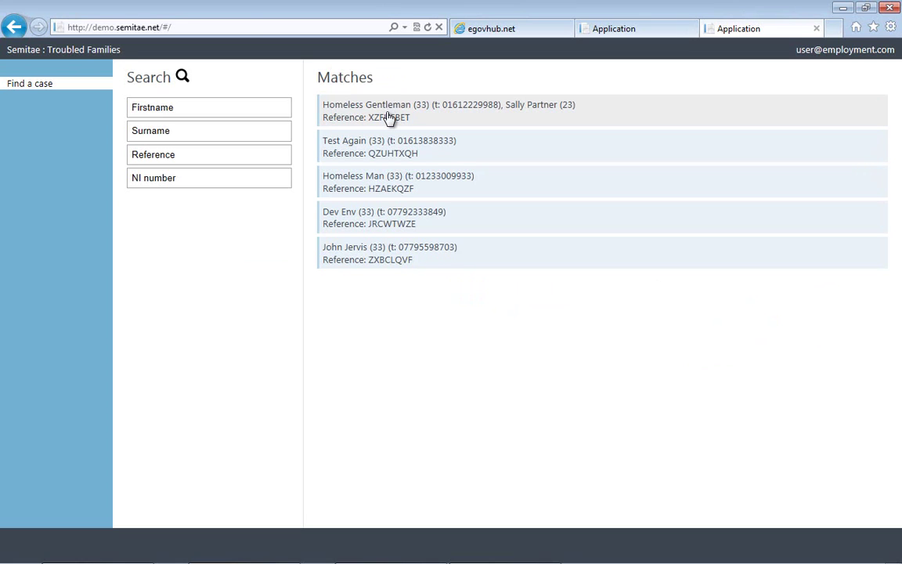
Open the homeless family's case and review Obtain housing, Abstinence from Crime Achievement and Find employment.
{"action": "left_click", "coordinate": [390, 117]}
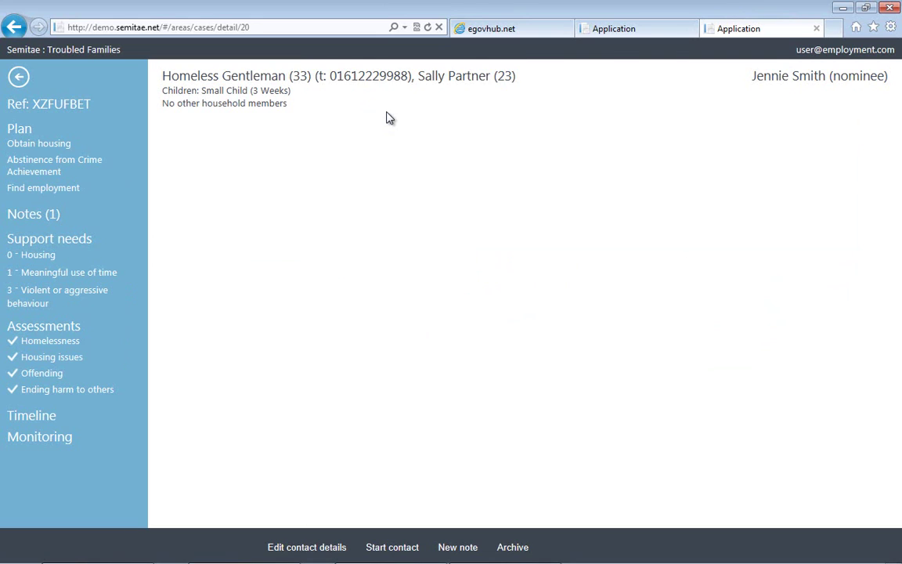
{"action": "left_click", "coordinate": [49, 148]}
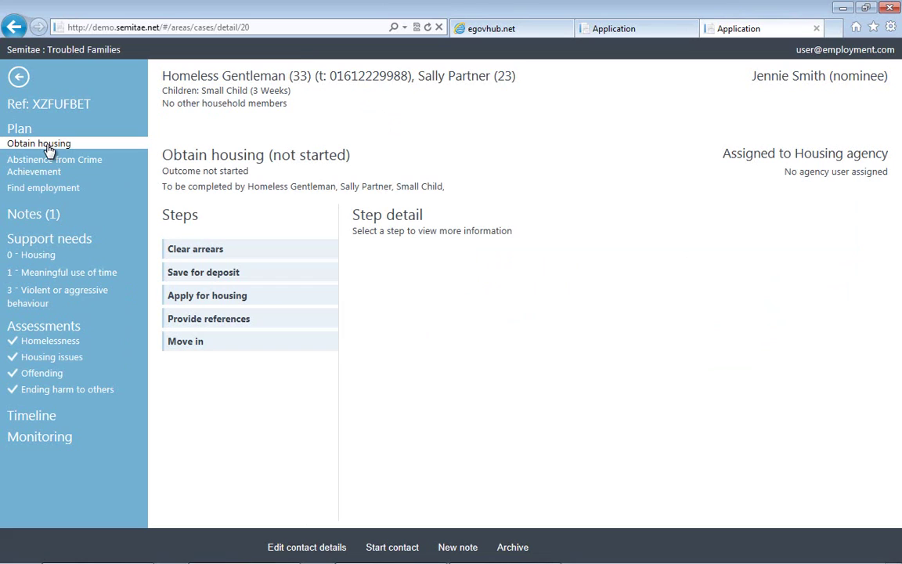
{"action": "left_click", "coordinate": [53, 172]}
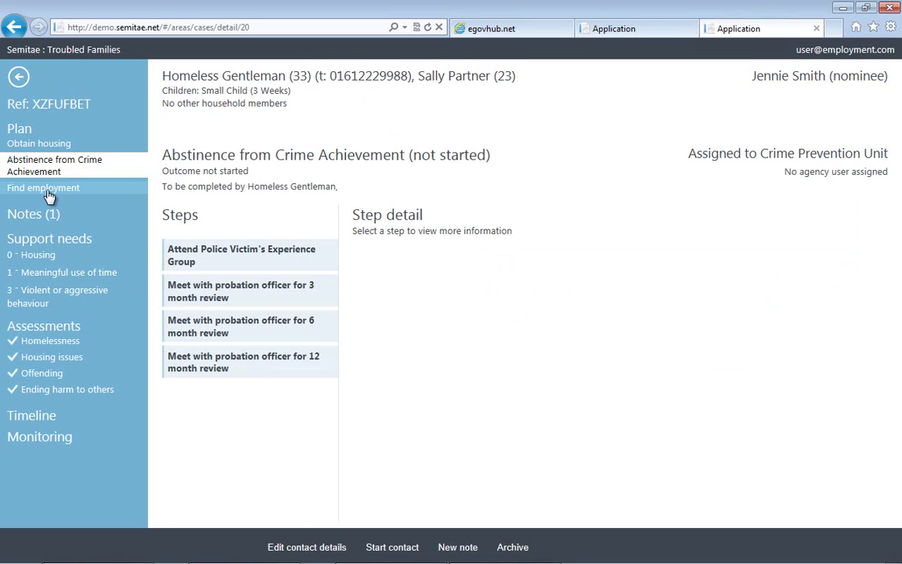
{"action": "left_click", "coordinate": [49, 192]}
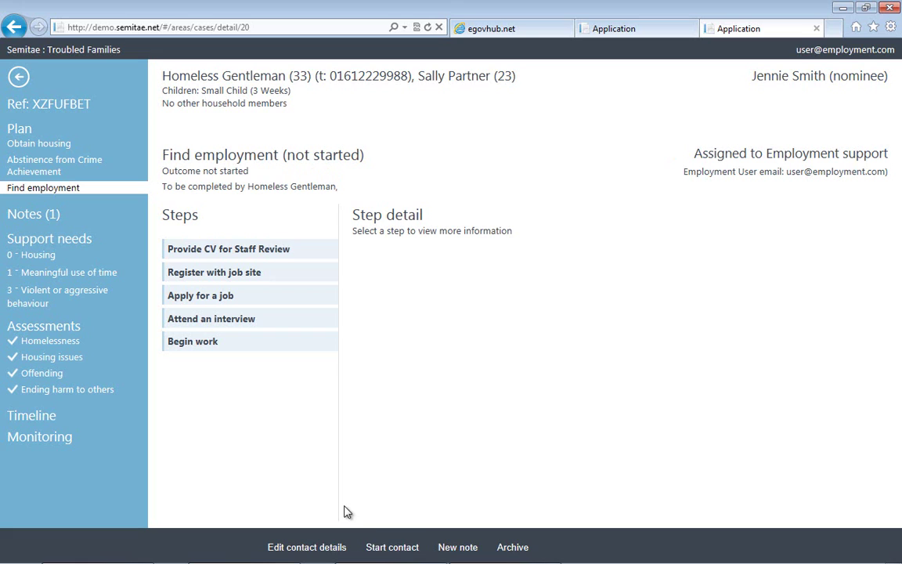
Start a new contact that includes Homeless Gentleman.
{"action": "left_click", "coordinate": [383, 544]}
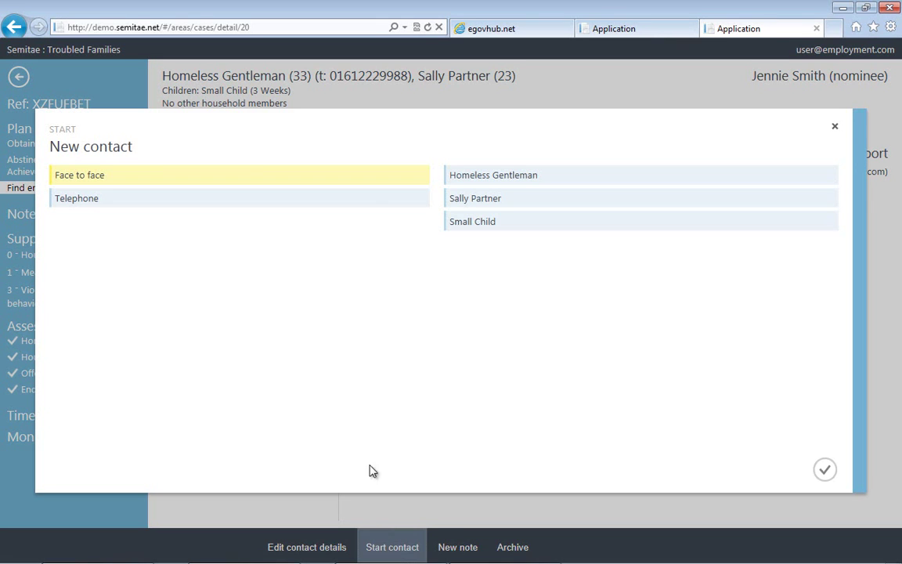
{"action": "left_click", "coordinate": [528, 184]}
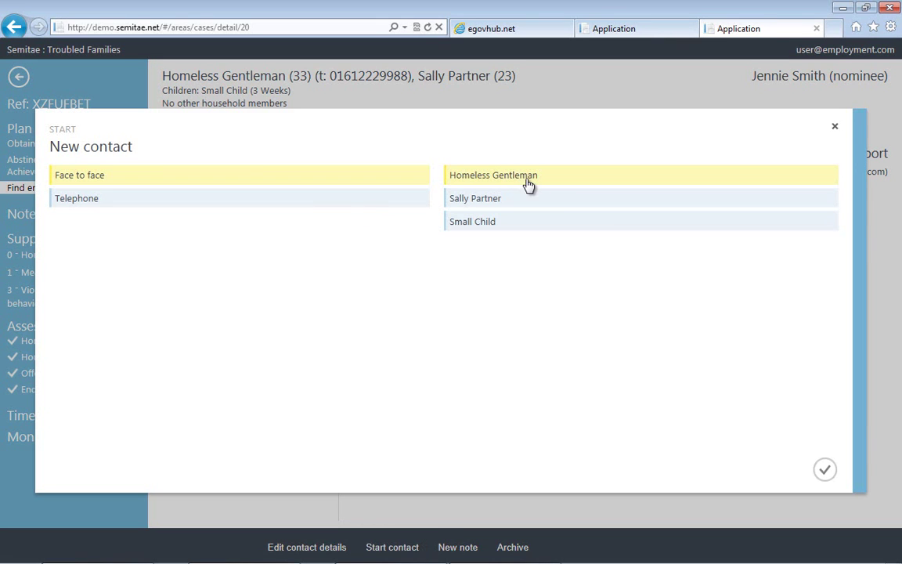
{"action": "left_click", "coordinate": [822, 468]}
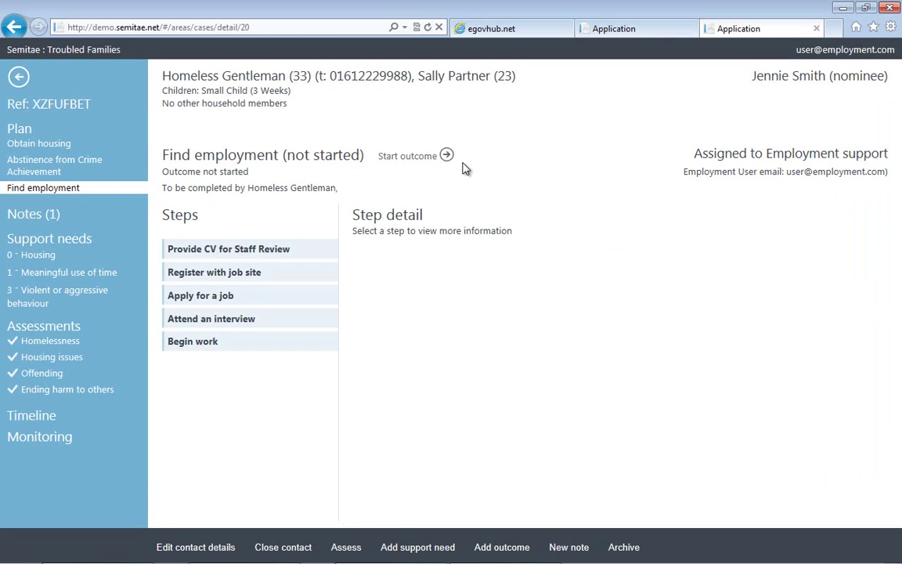
Start Find employment with an initial note about creating his CV and cover letter.
{"action": "left_click", "coordinate": [408, 157]}
{"action": "left_click", "coordinate": [379, 208]}
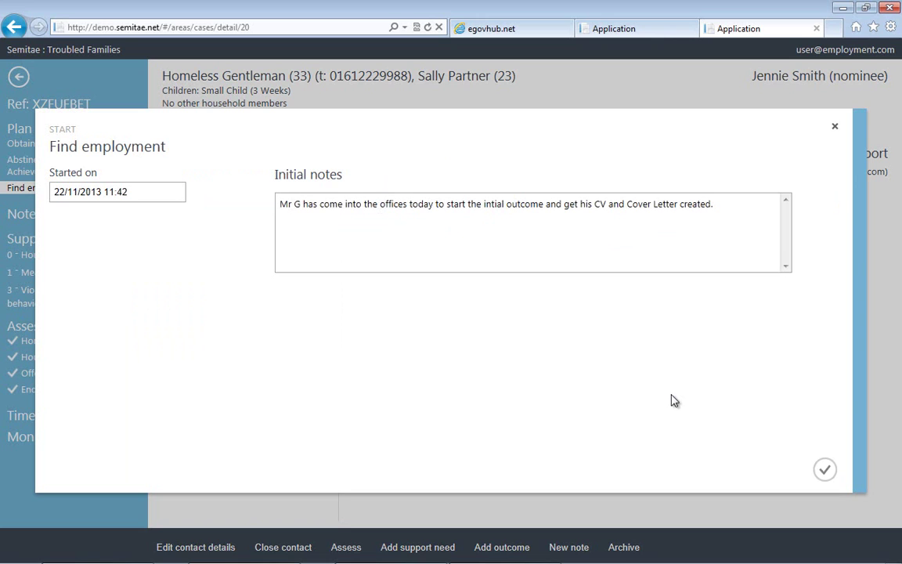
{"action": "left_click", "coordinate": [829, 476]}
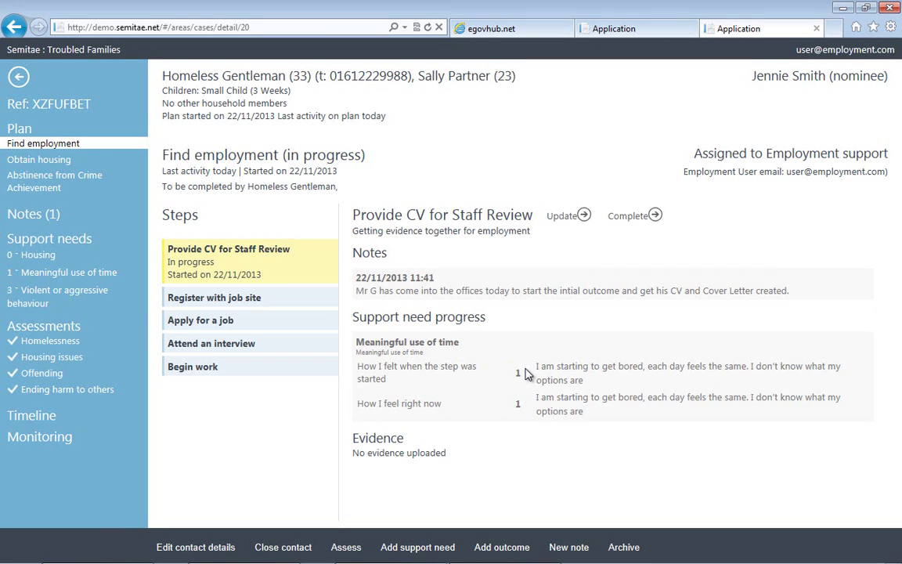
Update the CV step with the 'I have made some decisions...' rating and a progress note.
{"action": "left_click", "coordinate": [583, 218]}
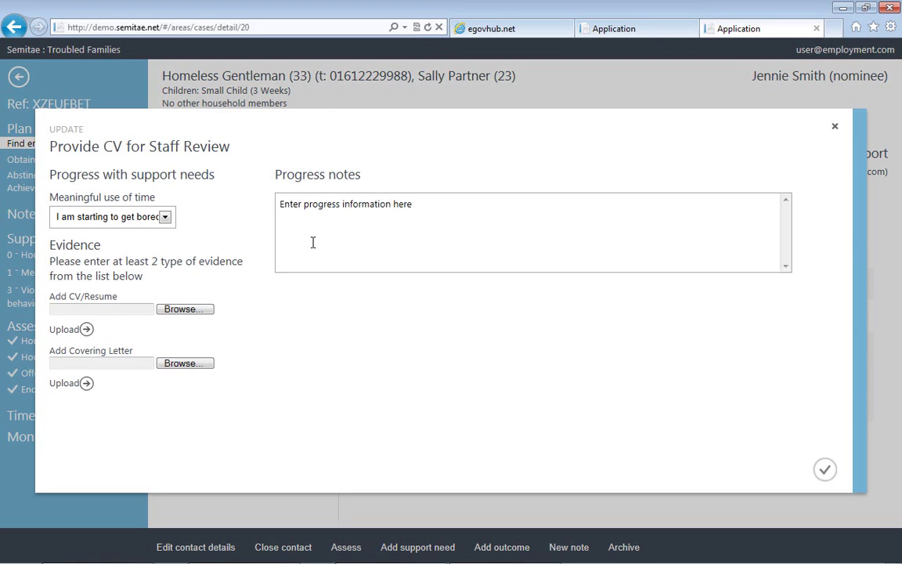
{"action": "left_click", "coordinate": [163, 218]}
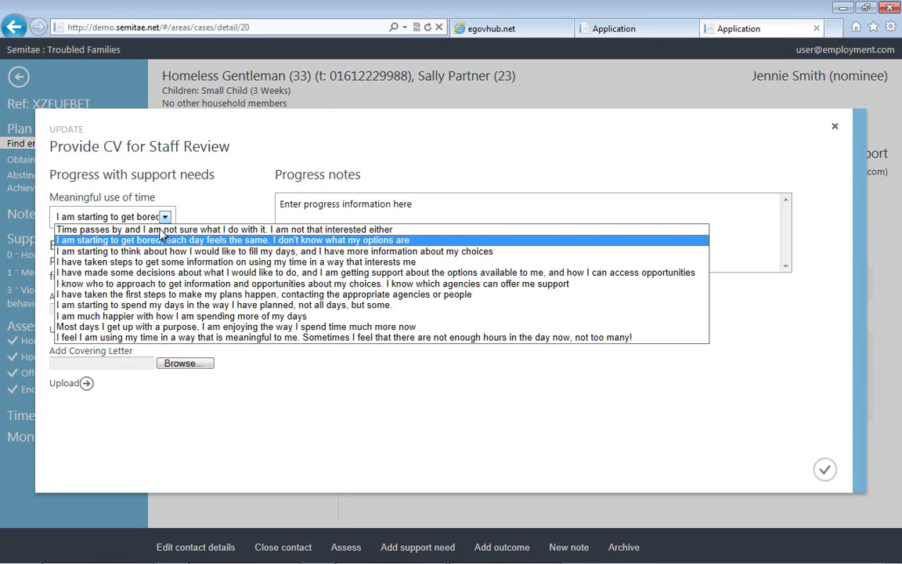
{"action": "left_click", "coordinate": [166, 274]}
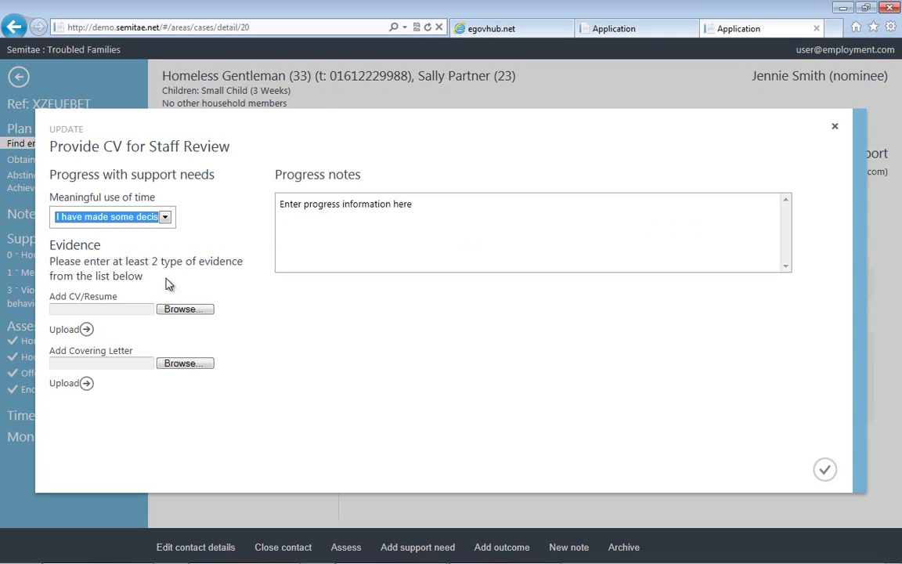
{"action": "left_click", "coordinate": [439, 221]}
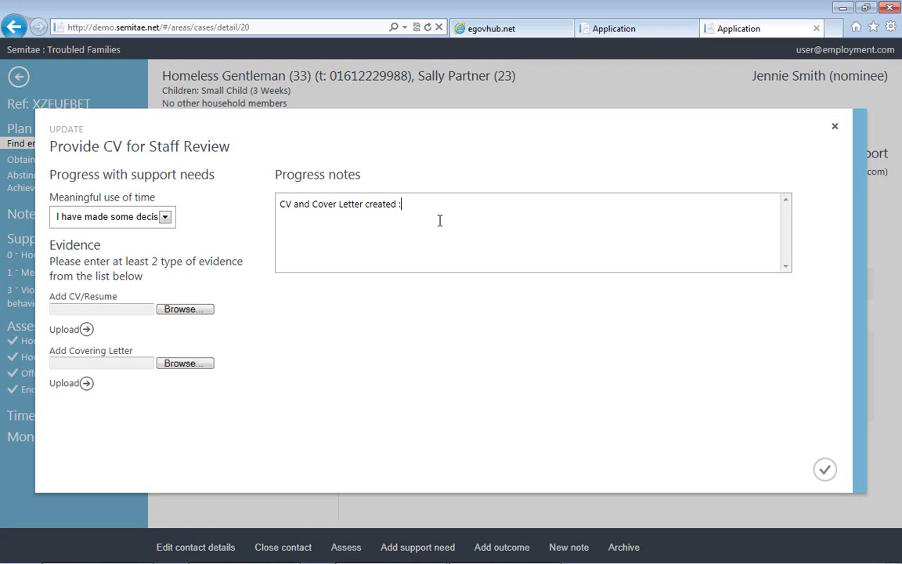
Upload CV.docx as the CV and Doc.docx as the covering letter, then save the update.
{"action": "left_click", "coordinate": [192, 311]}
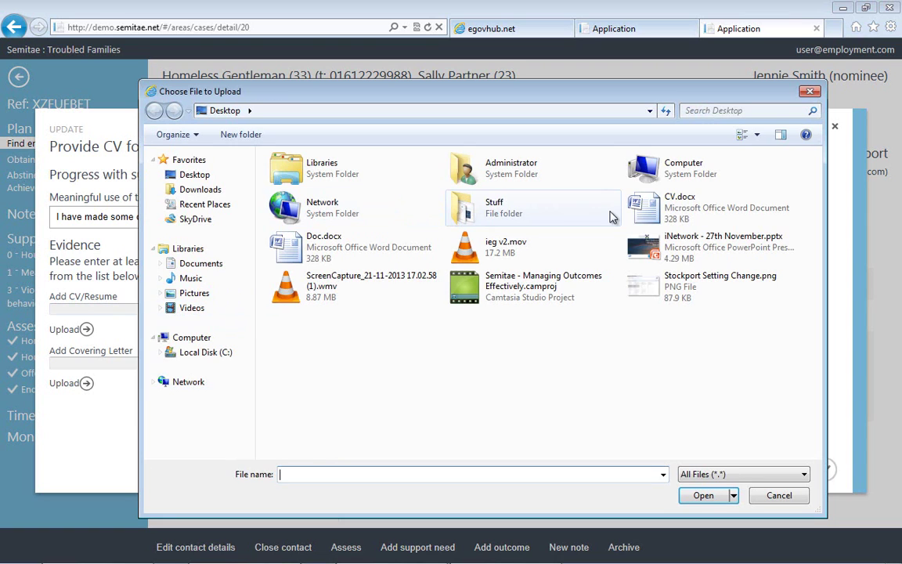
{"action": "double_click", "coordinate": [671, 208]}
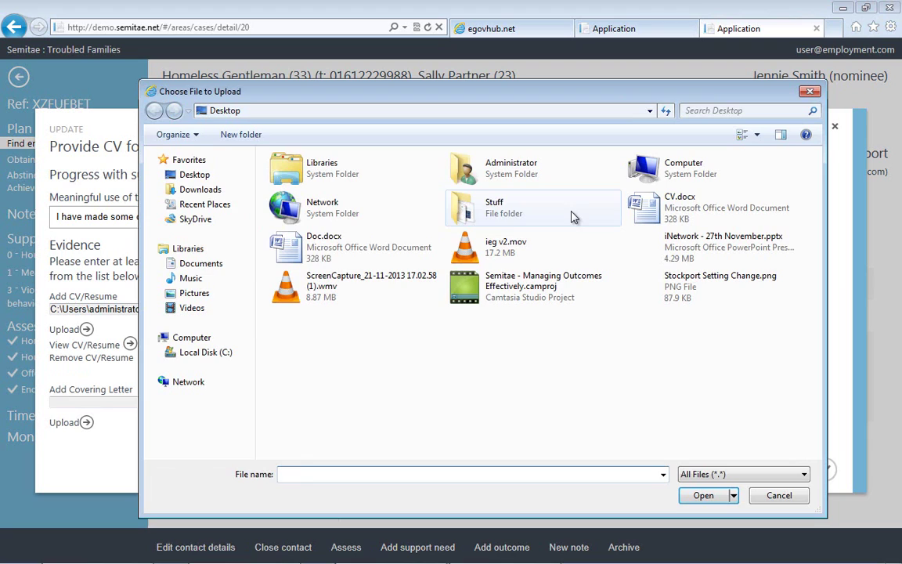
{"action": "double_click", "coordinate": [383, 248]}
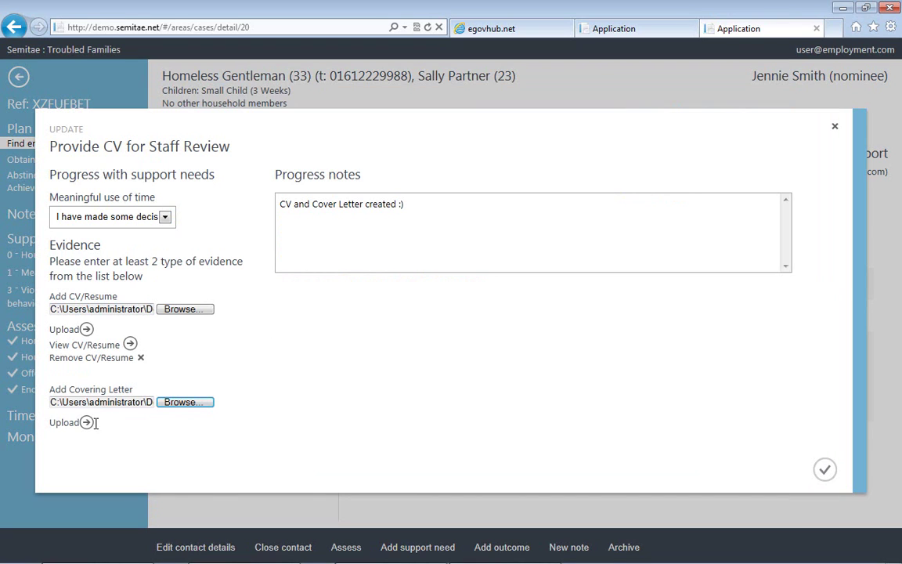
{"action": "left_click", "coordinate": [62, 424]}
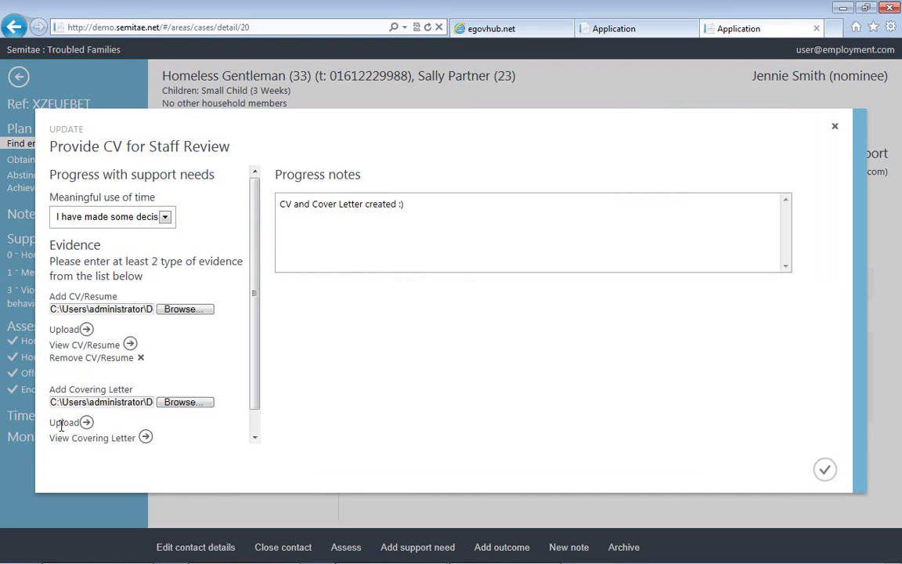
{"action": "left_click_drag", "start_coordinate": [254, 301], "coordinate": [256, 374]}
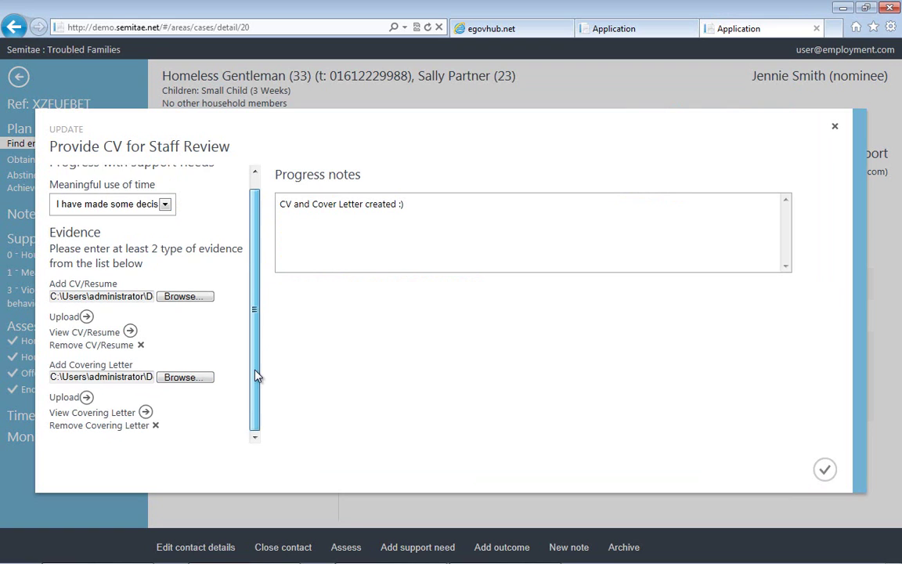
{"action": "left_click", "coordinate": [824, 468]}
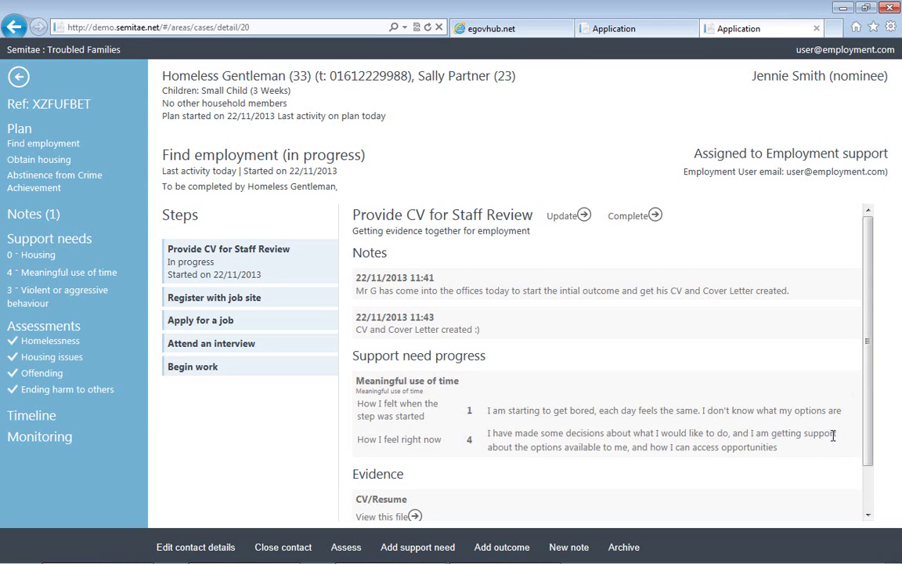
{"action": "left_click_drag", "start_coordinate": [868, 339], "coordinate": [874, 444]}
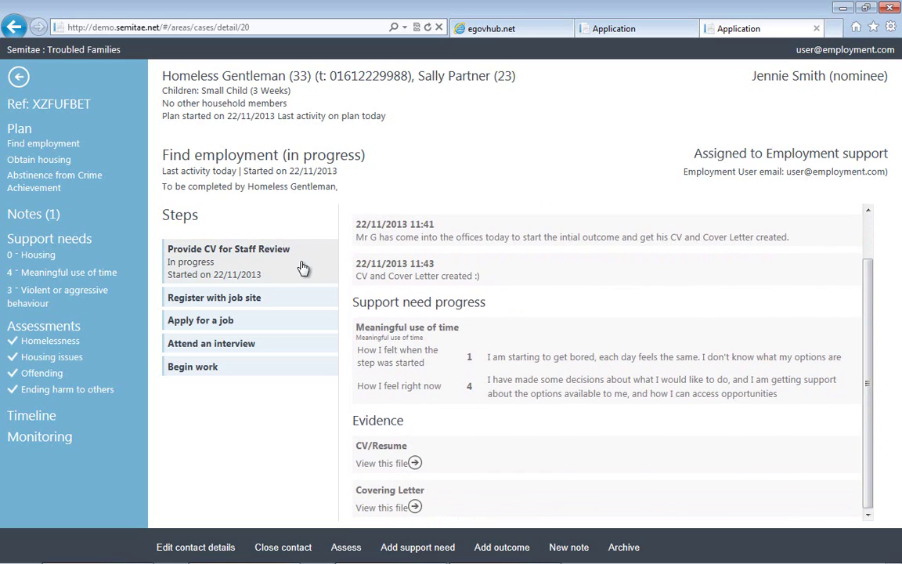
{"action": "left_click", "coordinate": [251, 271]}
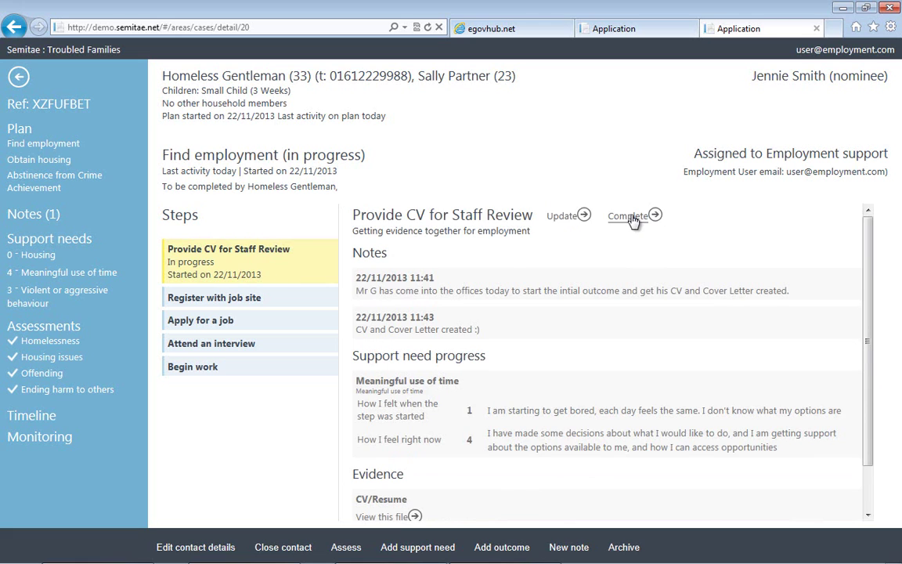
Complete the CV step with the 'I have taken steps to get...' rating and note 'Step One of the outcome completed'.
{"action": "left_click", "coordinate": [629, 217]}
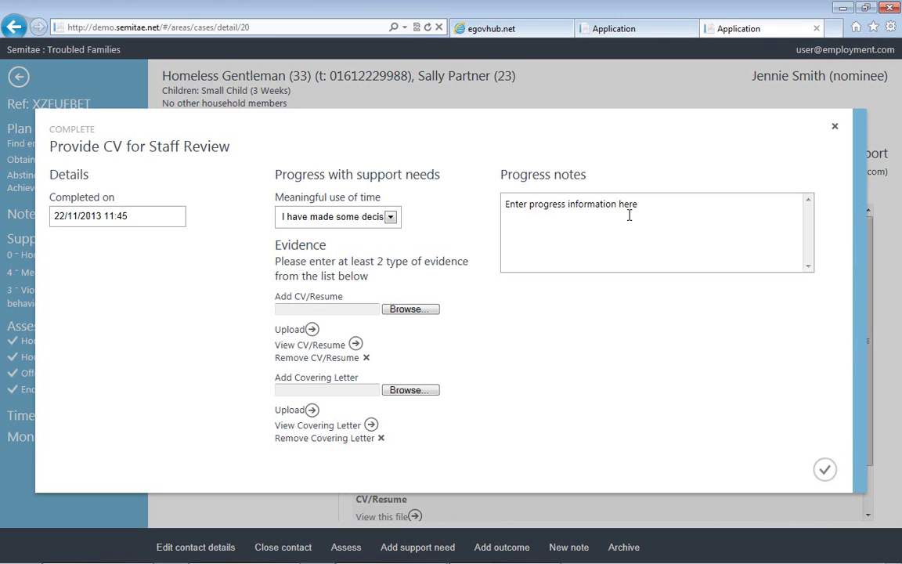
{"action": "left_click", "coordinate": [376, 219]}
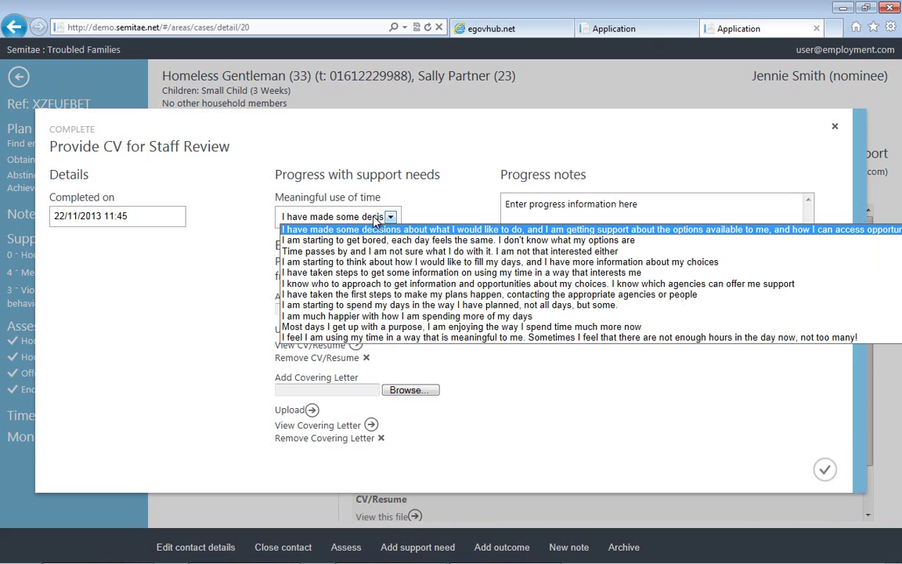
{"action": "left_click", "coordinate": [344, 272]}
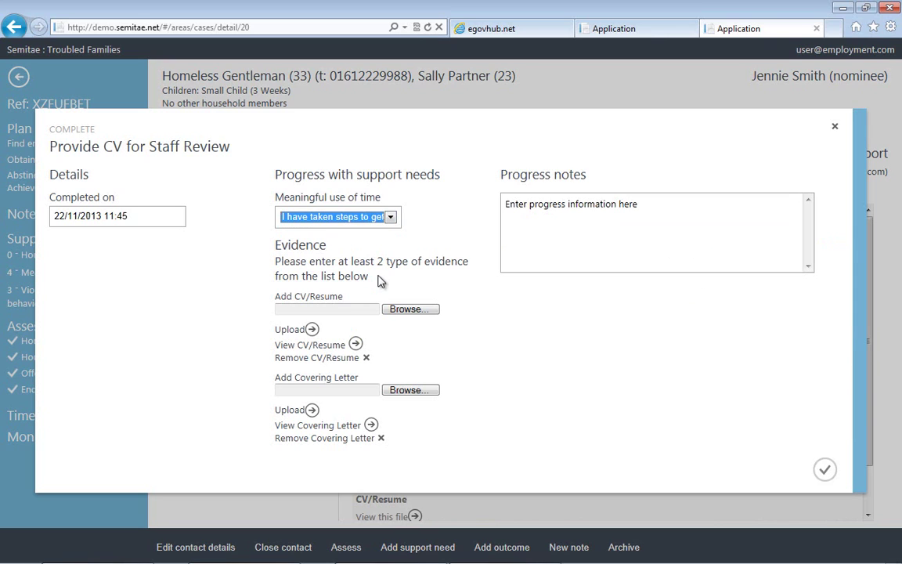
{"action": "left_click", "coordinate": [561, 209]}
{"action": "type", "text": "Steps"}
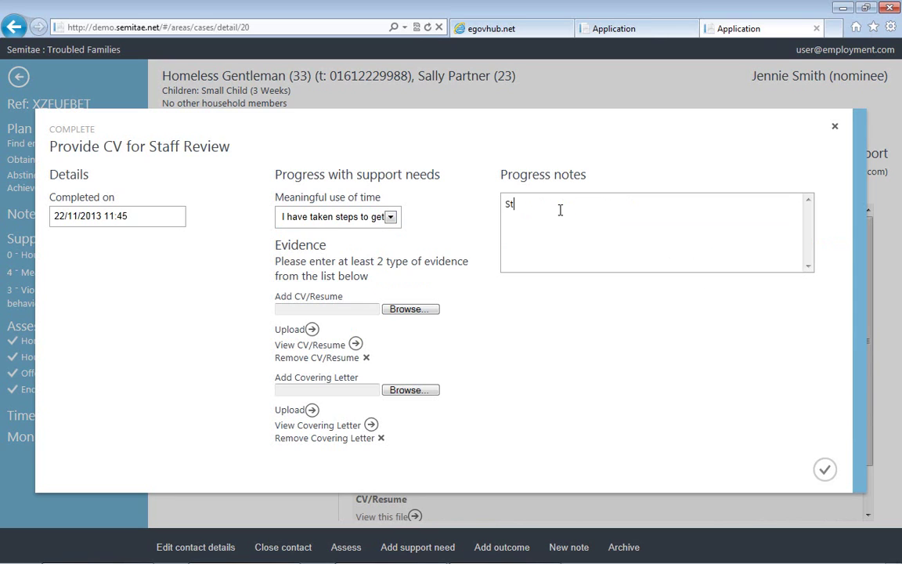
{"action": "key", "text": "BackSpace"}
{"action": "type", "text": "ON"}
{"action": "key", "text": "BackSpace"}
{"action": "type", "text": "ne of the outcome completed"}
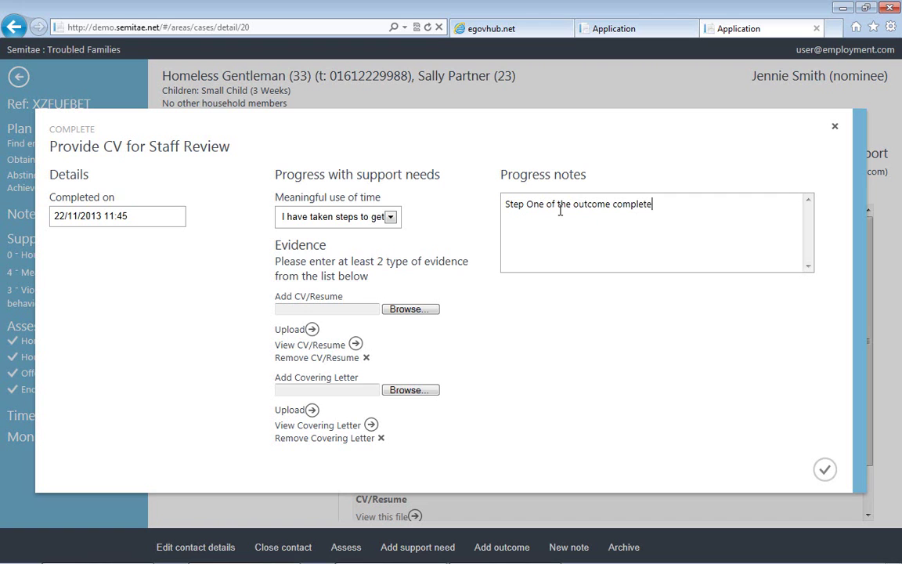
{"action": "left_click", "coordinate": [823, 470]}
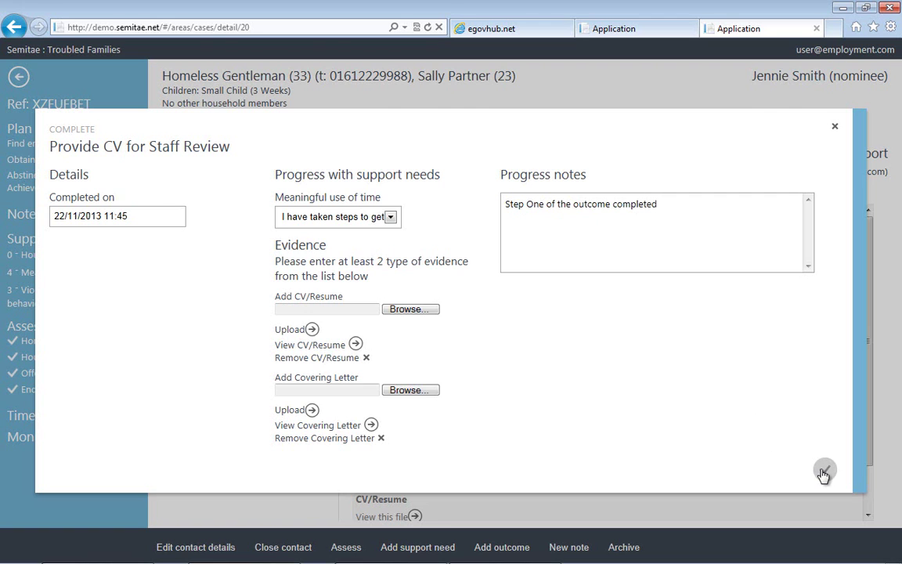
{"action": "left_click", "coordinate": [243, 305]}
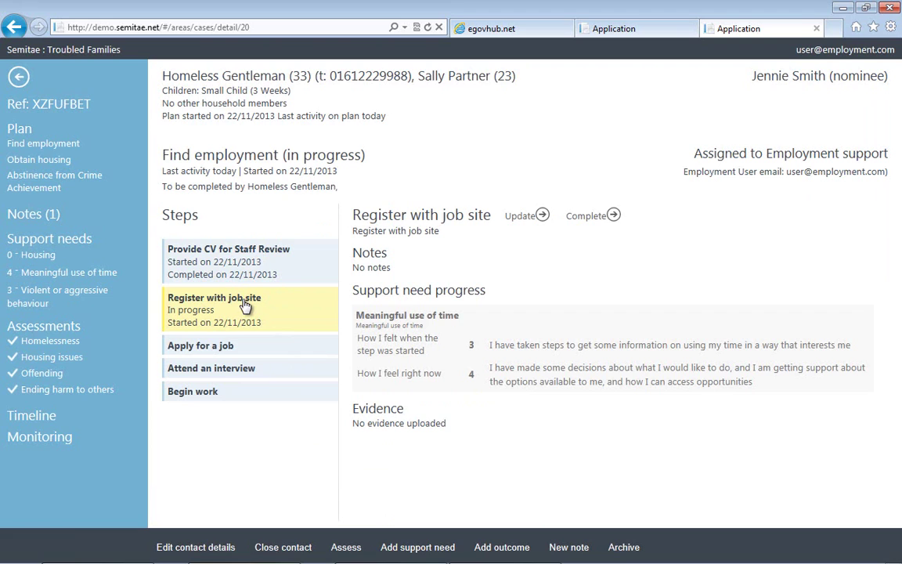
Review both CV steps, show the earlier Meaningful use of time score of 1, and close the contact.
{"action": "left_click", "coordinate": [223, 270]}
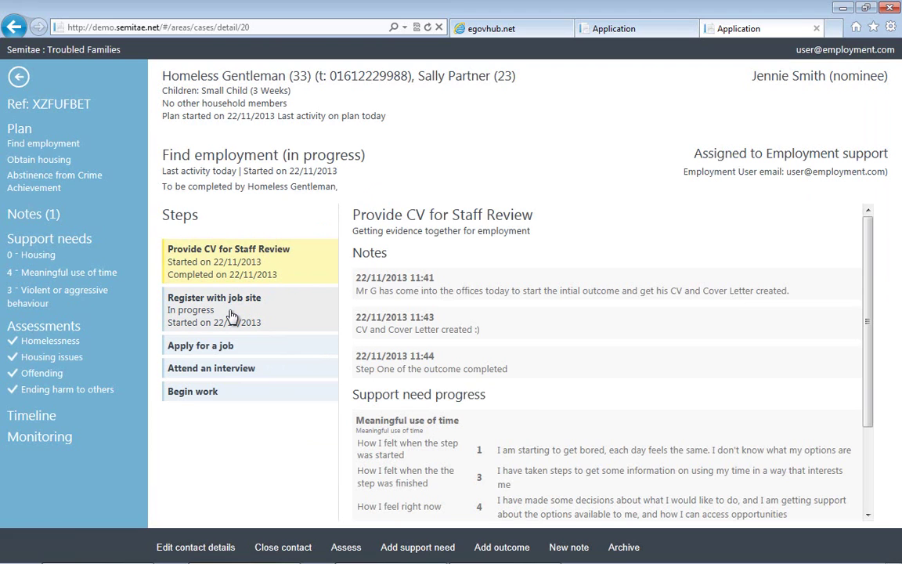
{"action": "left_click", "coordinate": [232, 315]}
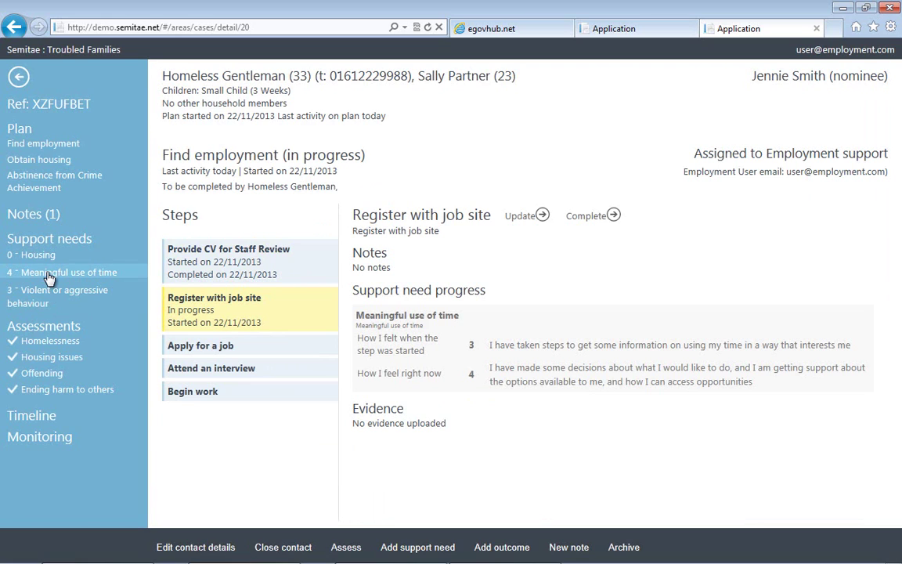
{"action": "left_click", "coordinate": [48, 275]}
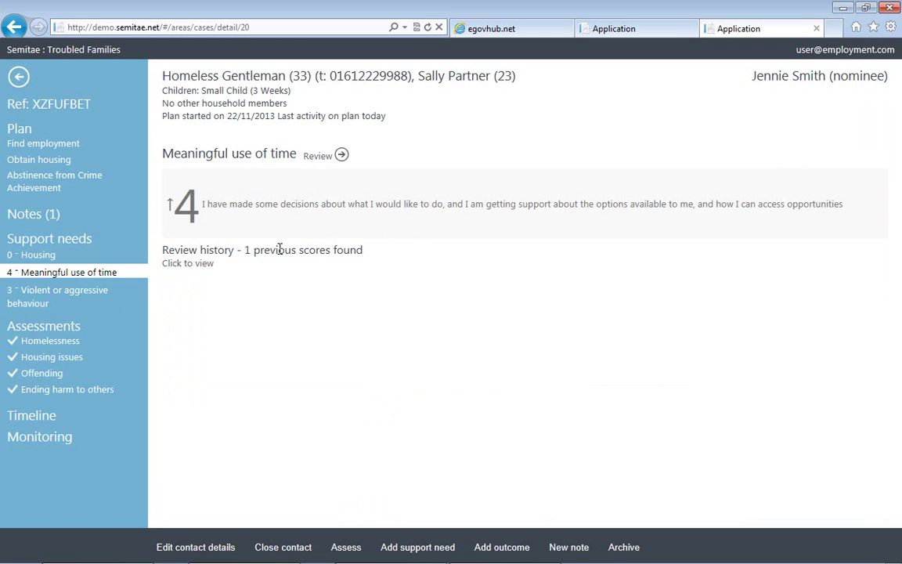
{"action": "left_click", "coordinate": [188, 263]}
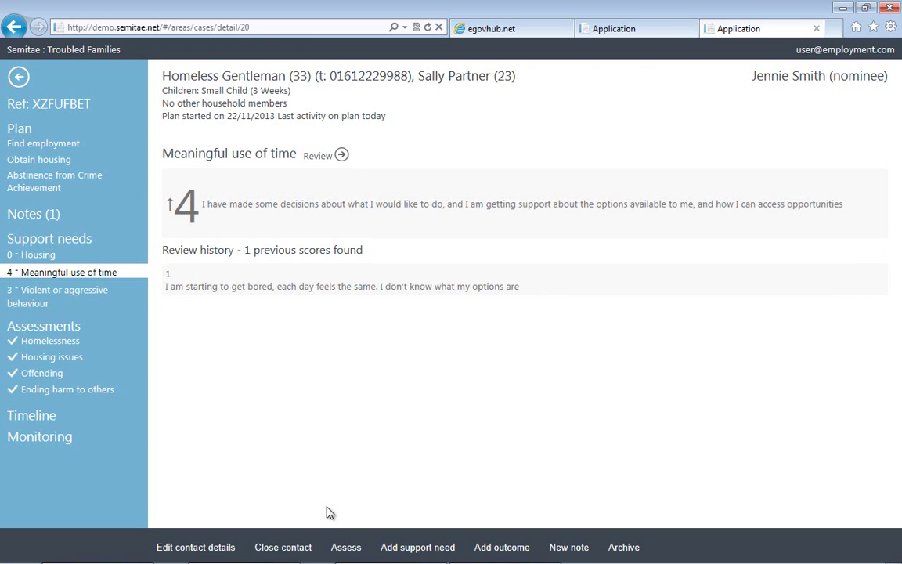
{"action": "left_click", "coordinate": [309, 542]}
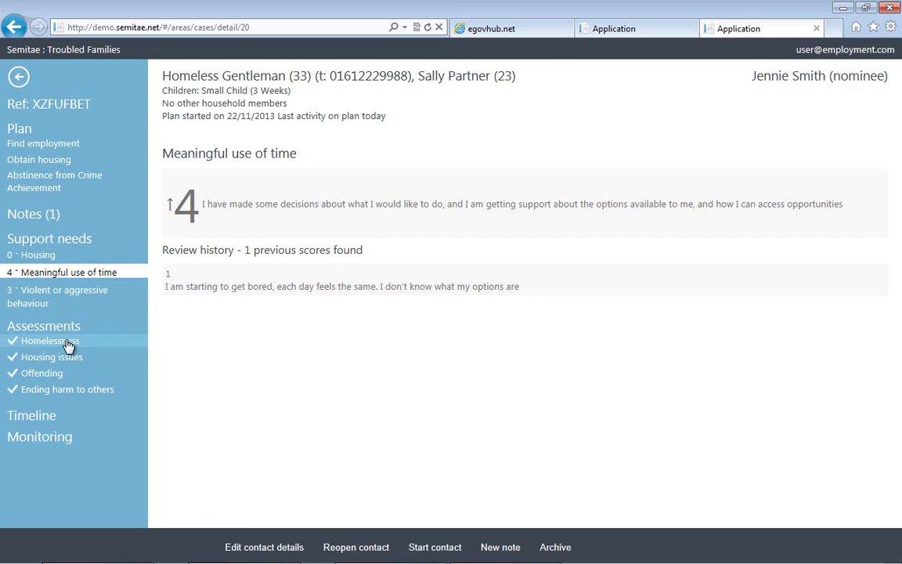
Review the Case received, Housing issues, Offending and Contact Started timeline entries, then show Monitoring.
{"action": "left_click", "coordinate": [45, 424]}
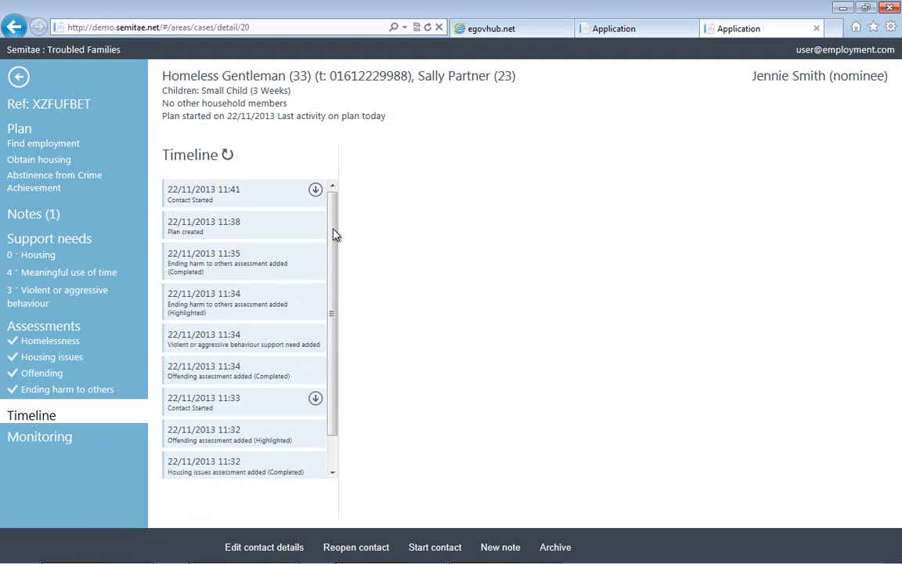
{"action": "left_click_drag", "start_coordinate": [333, 235], "coordinate": [330, 407]}
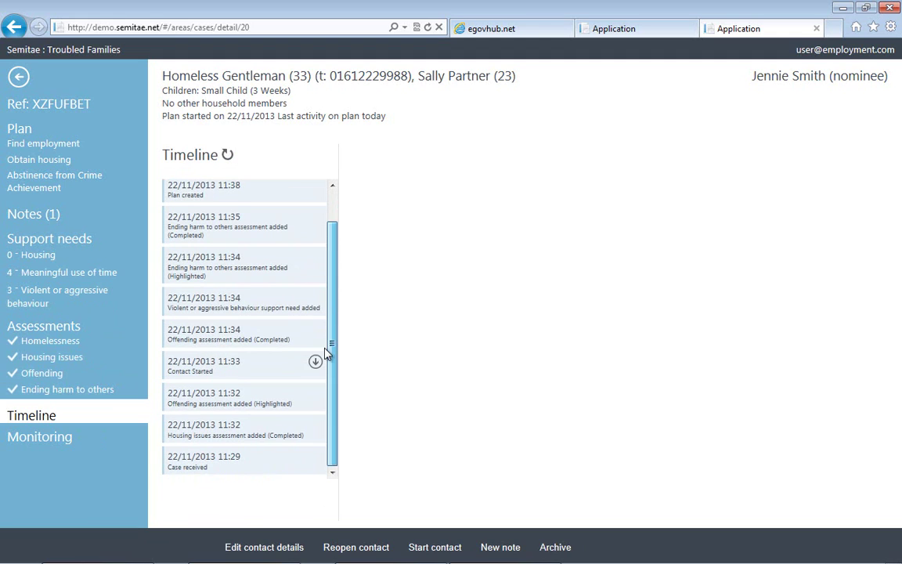
{"action": "left_click", "coordinate": [252, 472]}
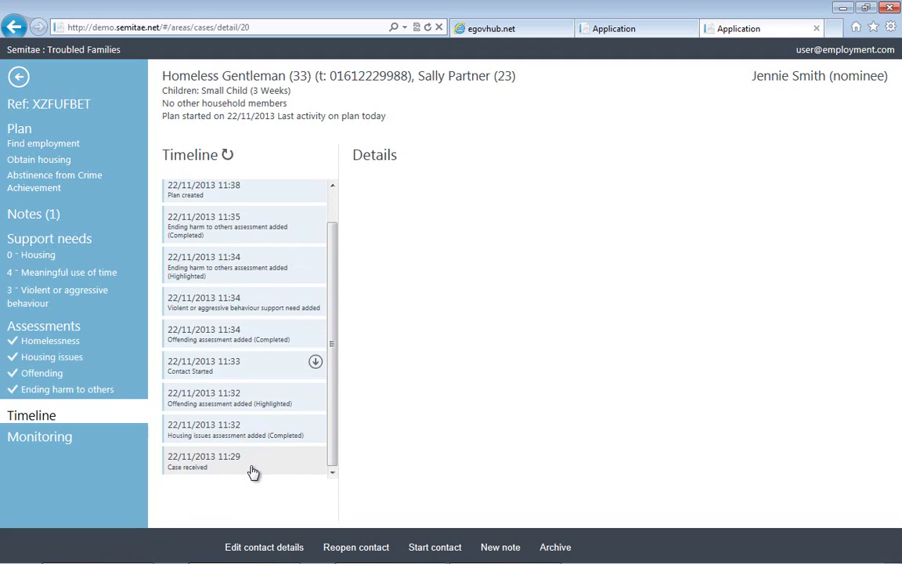
{"action": "left_click", "coordinate": [216, 444]}
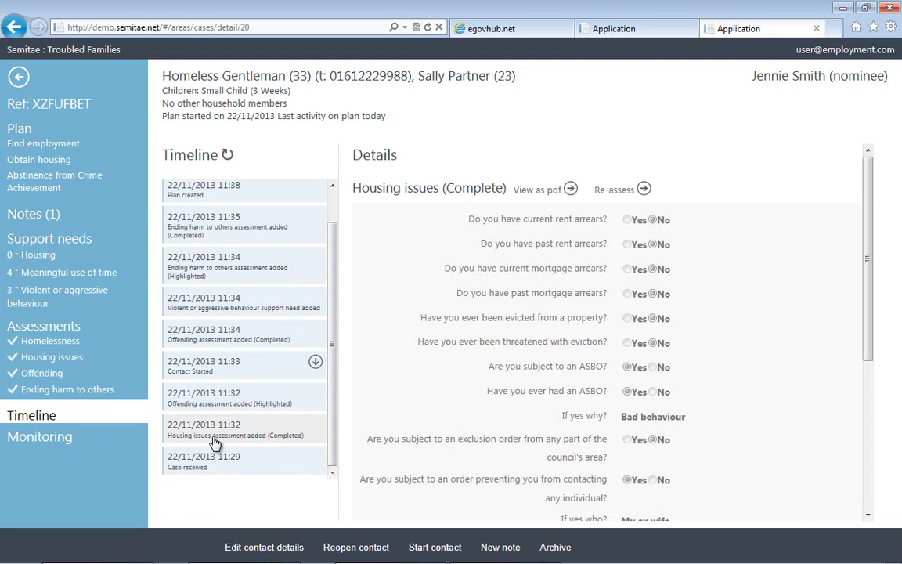
{"action": "left_click", "coordinate": [224, 399]}
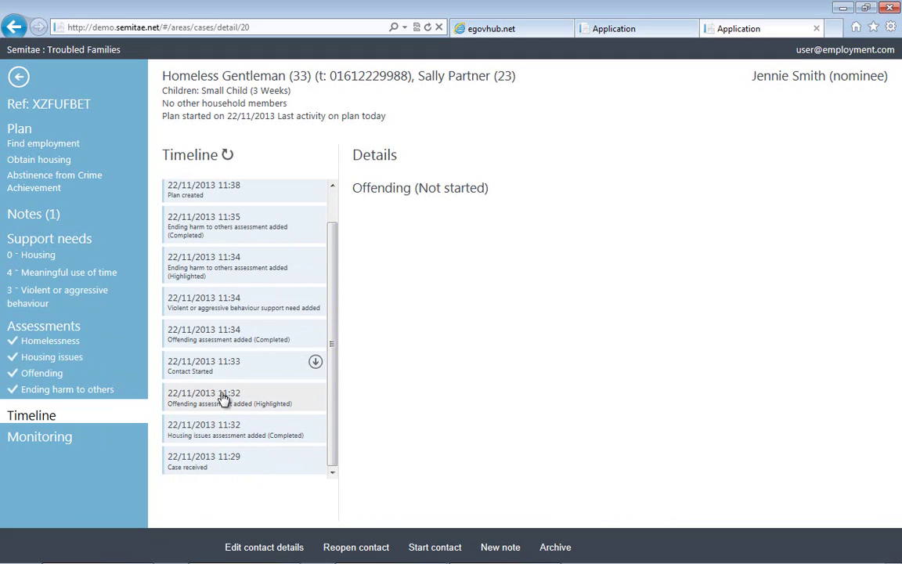
{"action": "left_click", "coordinate": [315, 363]}
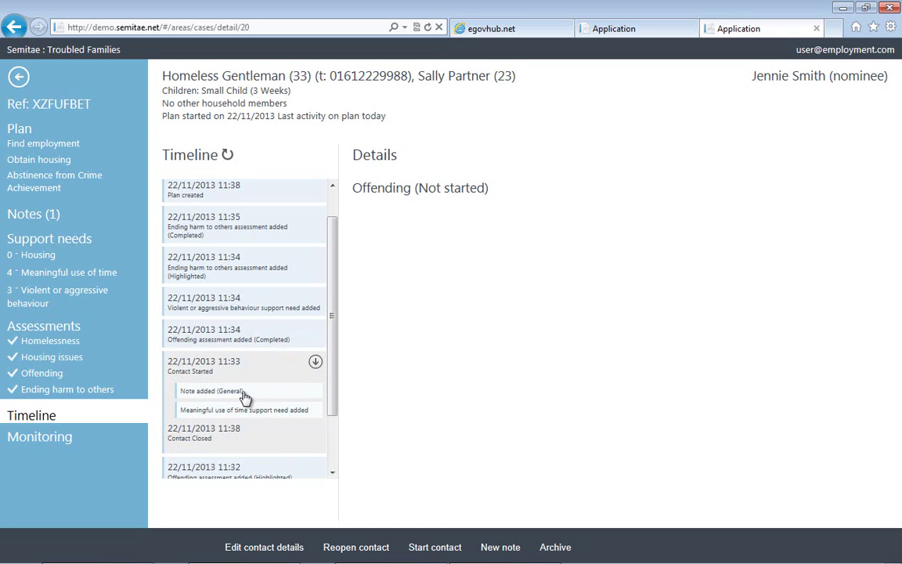
{"action": "left_click", "coordinate": [250, 397]}
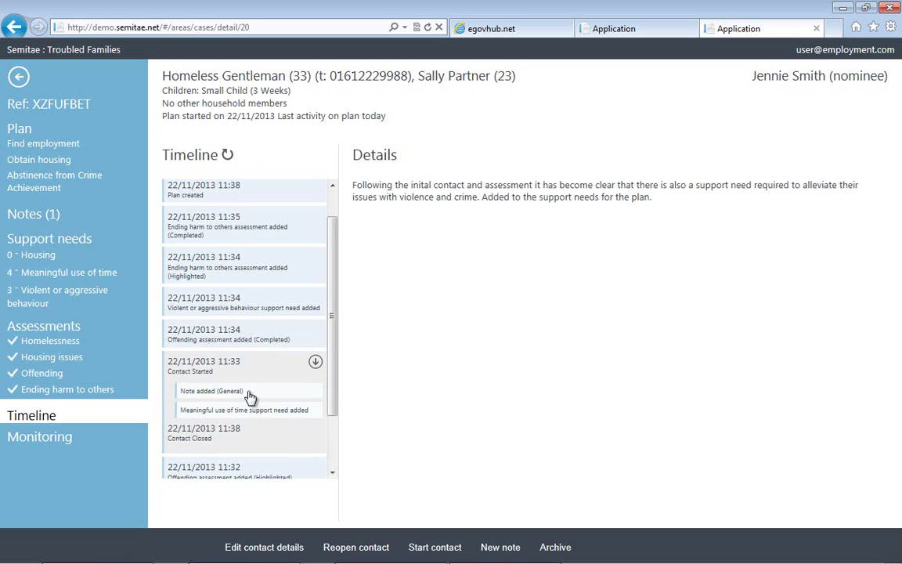
{"action": "left_click", "coordinate": [249, 412]}
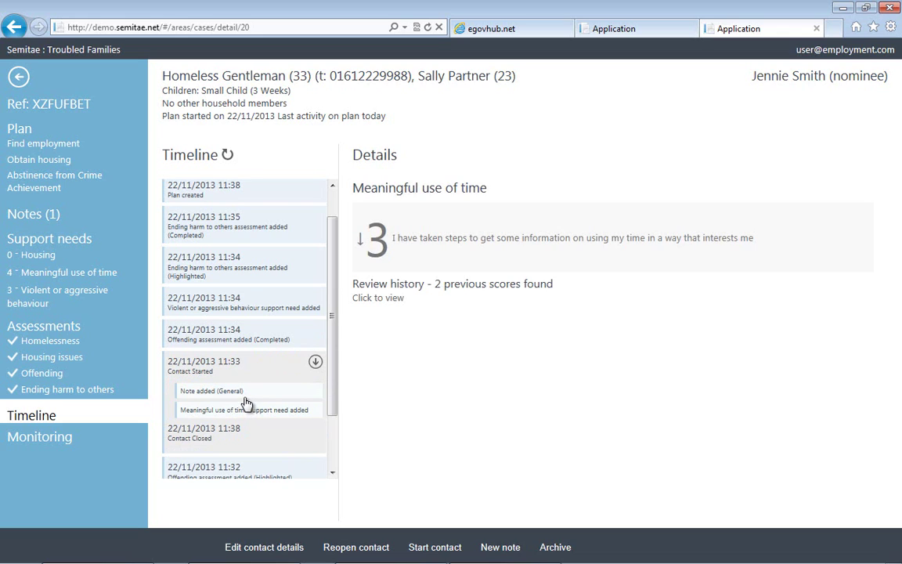
{"action": "left_click", "coordinate": [41, 439]}
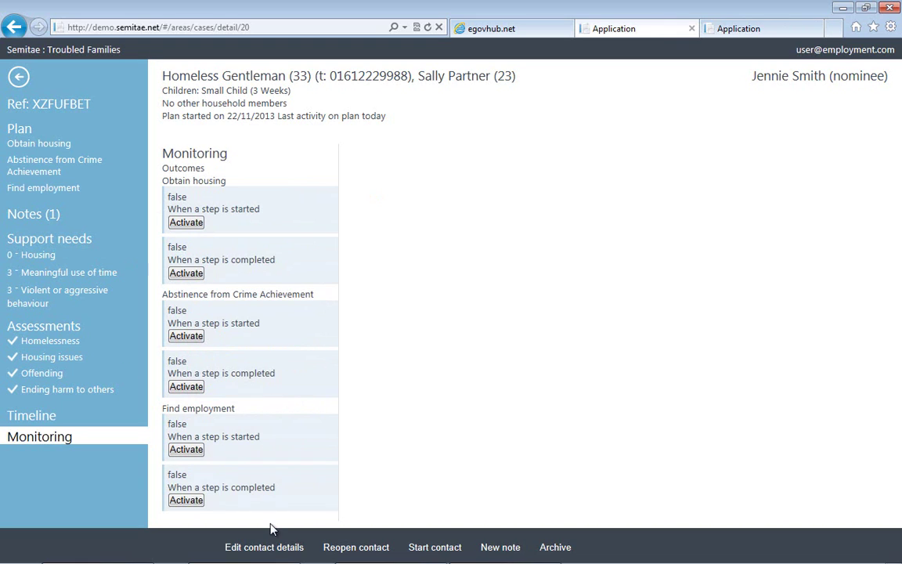
Activate monitoring for 'When a step is started' under Find employment.
{"action": "left_click", "coordinate": [186, 450]}
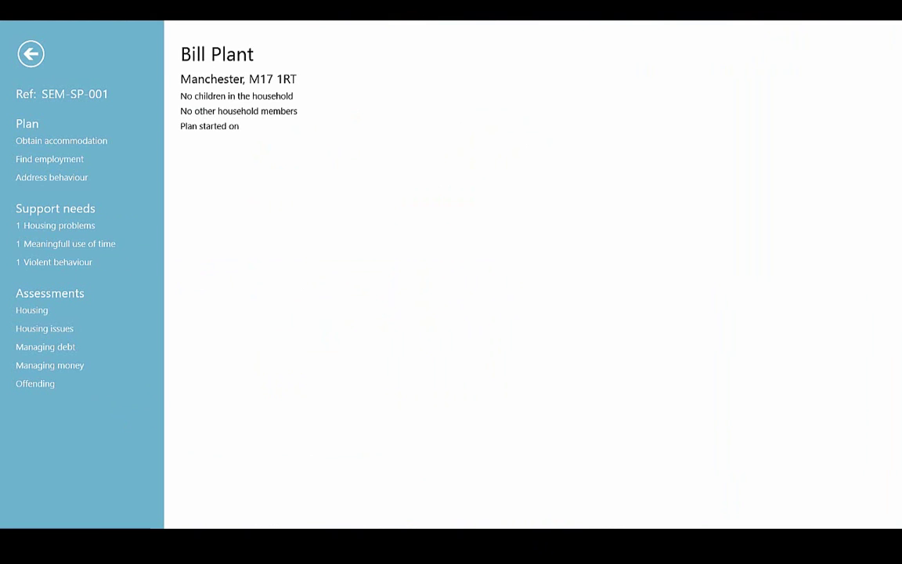
Review the Offending, Managing money, Managing debt, Housing issues and Housing assessments.
{"action": "left_click", "coordinate": [35, 383]}
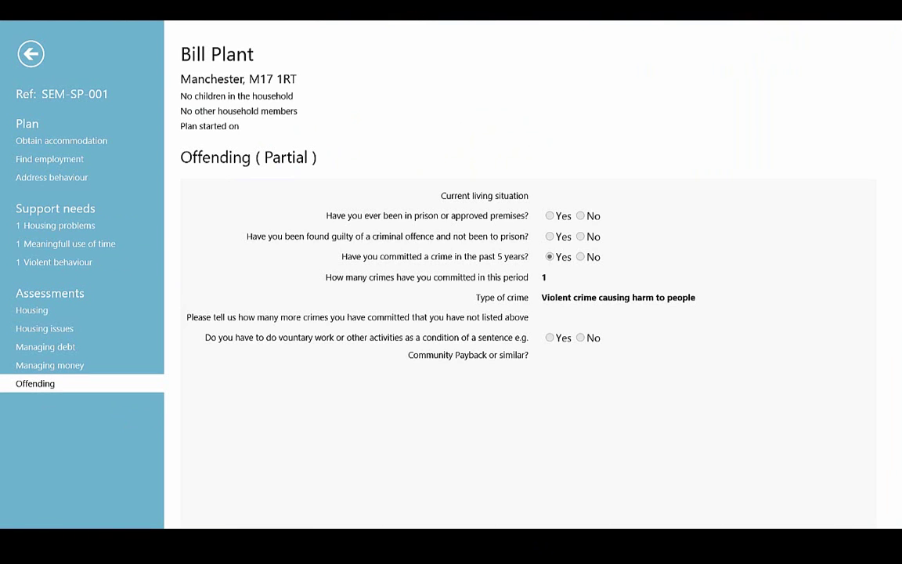
{"action": "left_click", "coordinate": [49, 365]}
{"action": "left_click", "coordinate": [46, 346]}
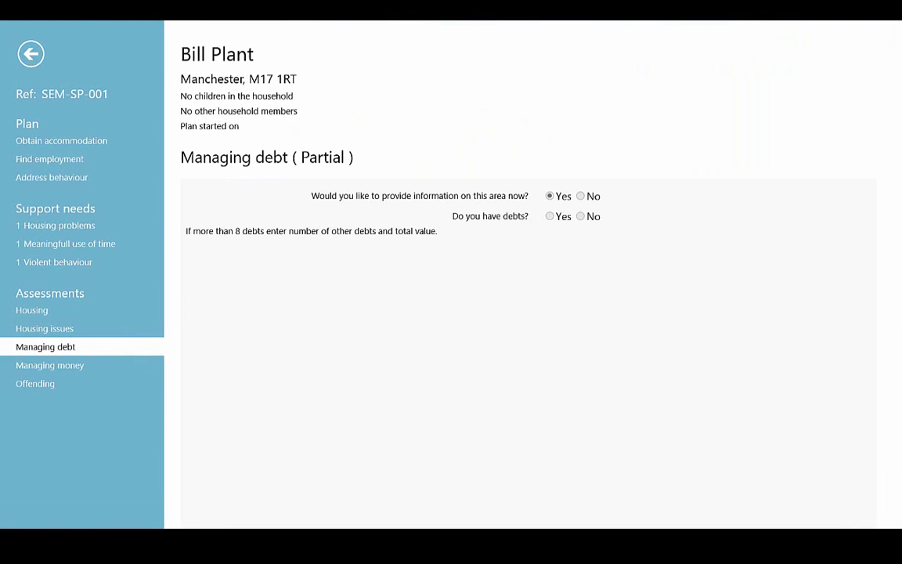
{"action": "left_click", "coordinate": [45, 328]}
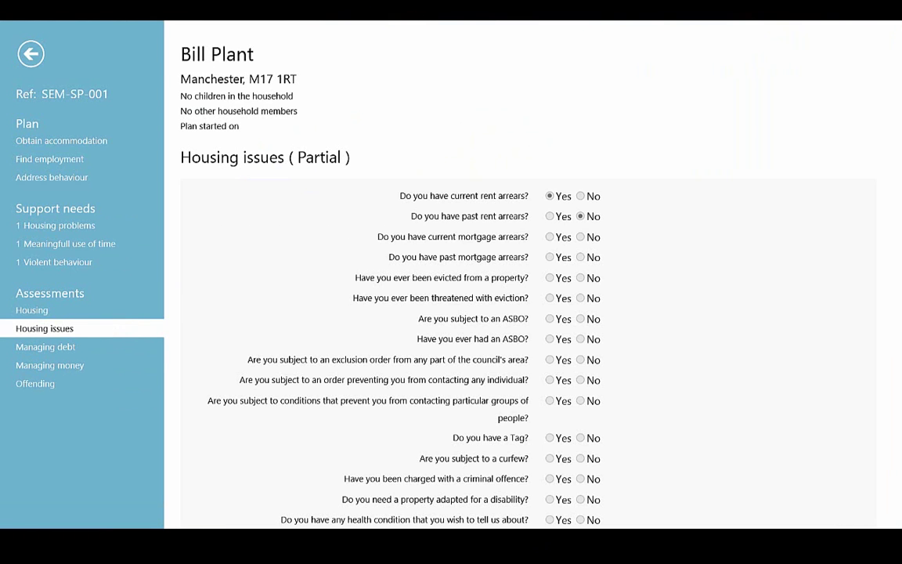
{"action": "left_click", "coordinate": [31, 310]}
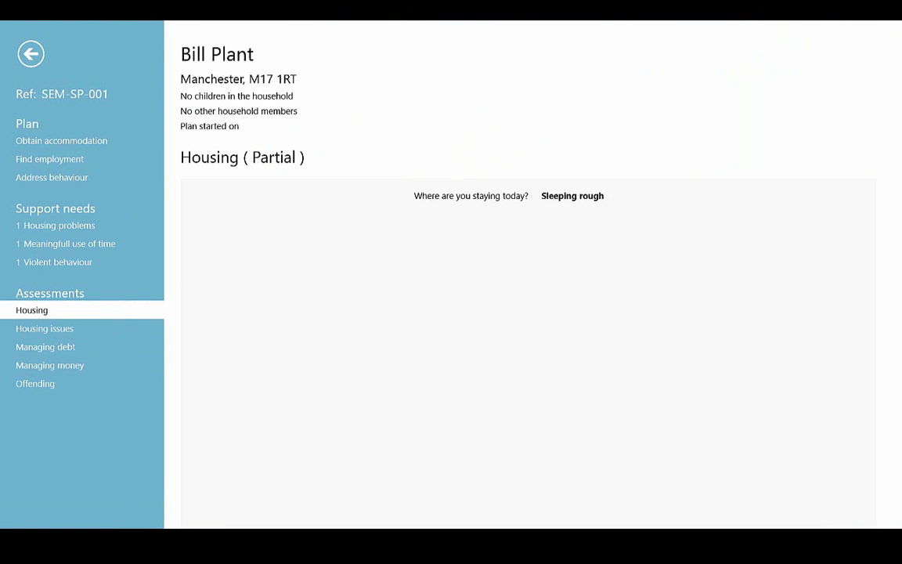
Check the Violent behaviour, Meaningfull use of time and Housing problems support needs, then open Find employment.
{"action": "left_click", "coordinate": [54, 261]}
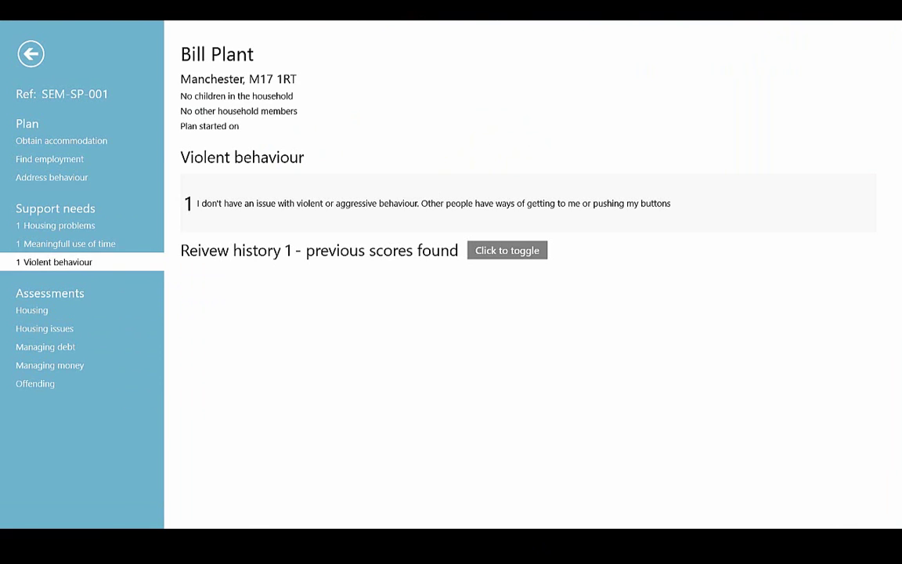
{"action": "left_click", "coordinate": [66, 244]}
{"action": "left_click", "coordinate": [55, 225]}
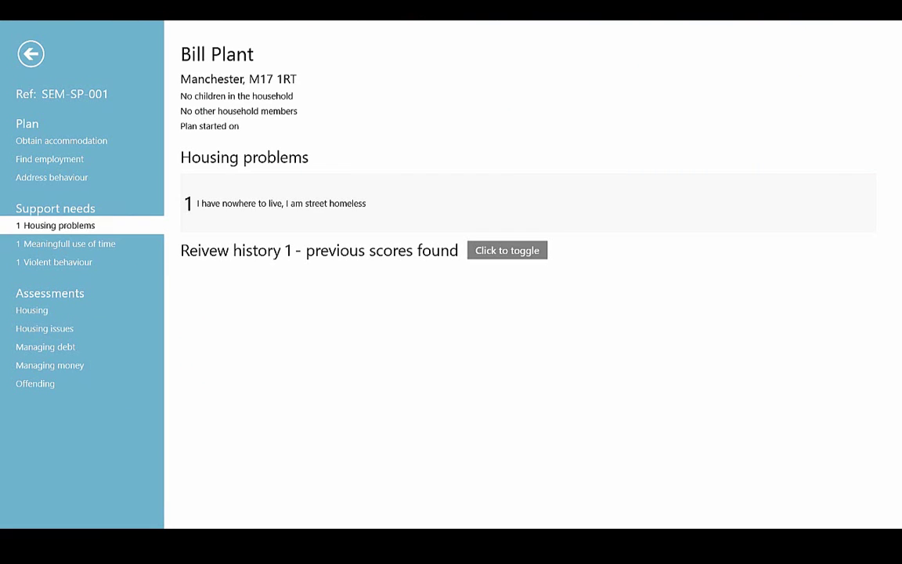
{"action": "left_click", "coordinate": [49, 159]}
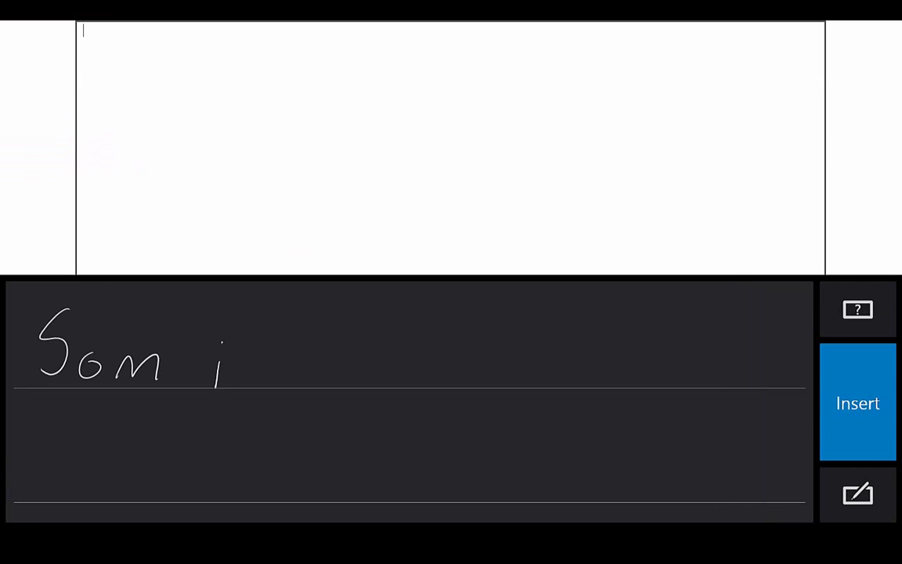
Handwrite the note 'Some initial notes' for the Create a CV step.
{"action": "mouse_move", "coordinate": [162, 368]}
{"action": "left_mouse_down"}
{"action": "mouse_move", "coordinate": [166, 378]}
{"action": "mouse_move", "coordinate": [262, 384]}
{"action": "left_mouse_up"}
{"action": "left_click", "coordinate": [232, 382]}
{"action": "mouse_move", "coordinate": [311, 333]}
{"action": "left_mouse_down"}
{"action": "mouse_move", "coordinate": [310, 384]}
{"action": "mouse_move", "coordinate": [312, 365]}
{"action": "left_mouse_up"}
{"action": "mouse_move", "coordinate": [342, 368]}
{"action": "left_mouse_down"}
{"action": "mouse_move", "coordinate": [343, 384]}
{"action": "mouse_move", "coordinate": [381, 387]}
{"action": "left_mouse_up"}
{"action": "left_click_drag", "start_coordinate": [415, 337], "coordinate": [404, 387]}
{"action": "mouse_move", "coordinate": [462, 385]}
{"action": "left_mouse_down"}
{"action": "mouse_move", "coordinate": [509, 384]}
{"action": "mouse_move", "coordinate": [523, 367]}
{"action": "left_mouse_up"}
{"action": "mouse_move", "coordinate": [553, 345]}
{"action": "left_mouse_down"}
{"action": "mouse_move", "coordinate": [540, 385]}
{"action": "mouse_move", "coordinate": [557, 365]}
{"action": "mouse_move", "coordinate": [587, 384]}
{"action": "left_mouse_up"}
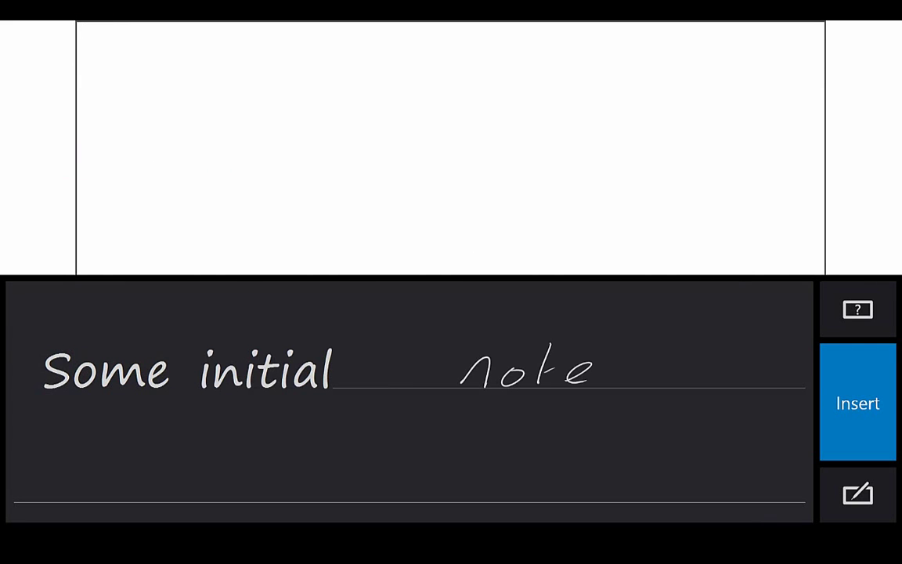
{"action": "left_click_drag", "start_coordinate": [634, 360], "coordinate": [611, 384]}
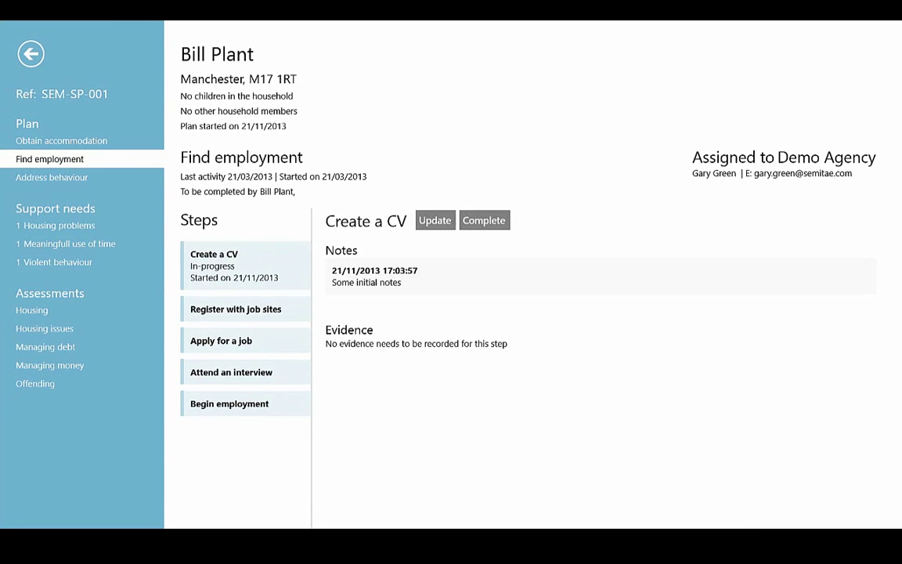
Update the Create a CV step with the 'starting to think about filling my days' statement.
{"action": "left_click", "coordinate": [435, 220]}
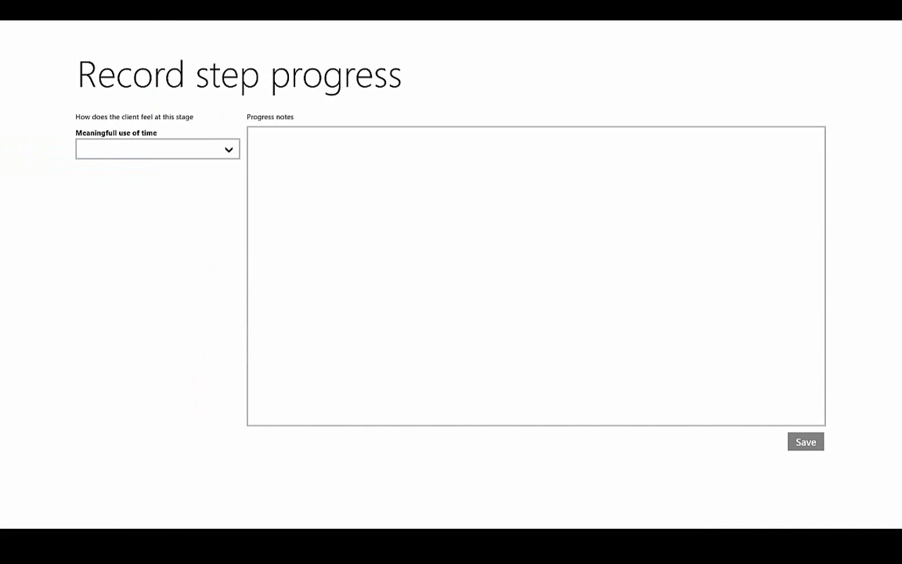
{"action": "left_click", "coordinate": [158, 149]}
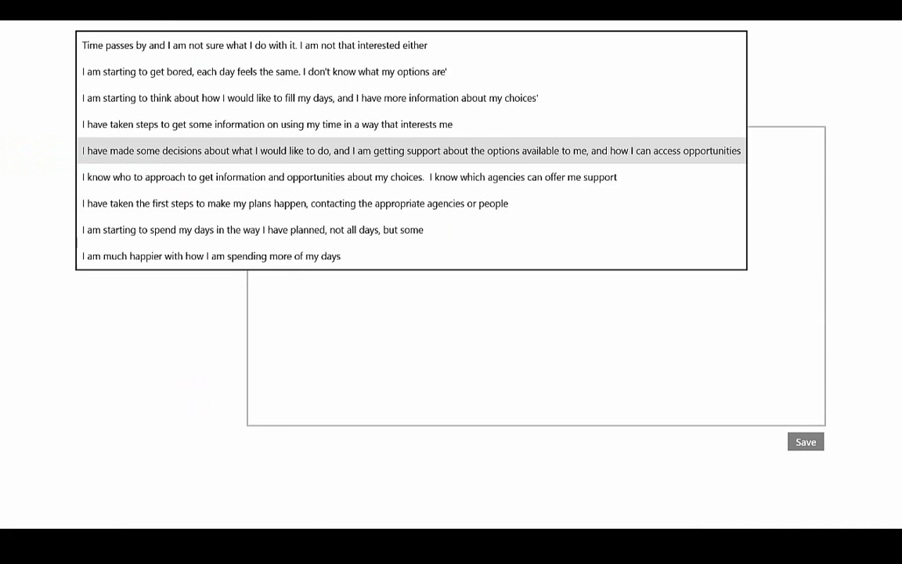
{"action": "left_click", "coordinate": [310, 97]}
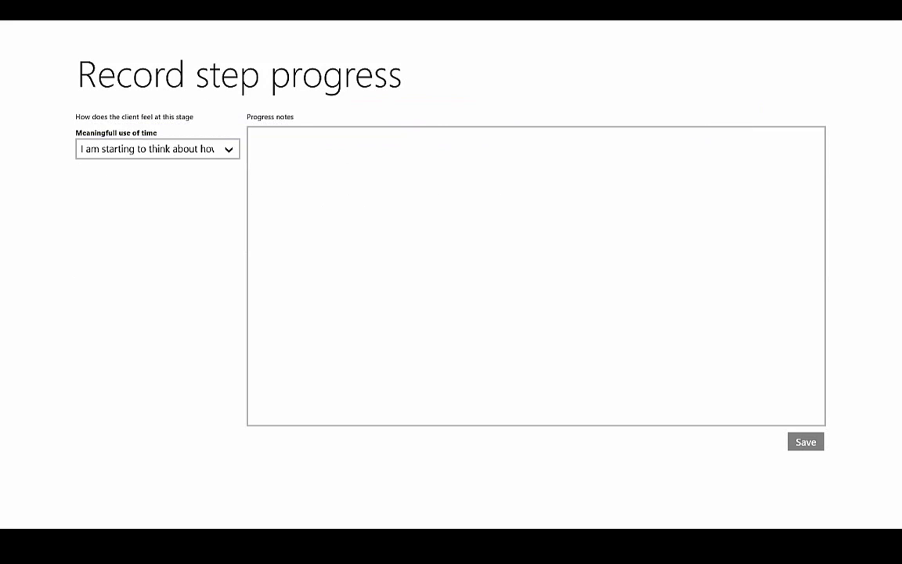
Handwrite 'Some progress notes' in the Progress notes box and insert it.
{"action": "left_click", "coordinate": [252, 137]}
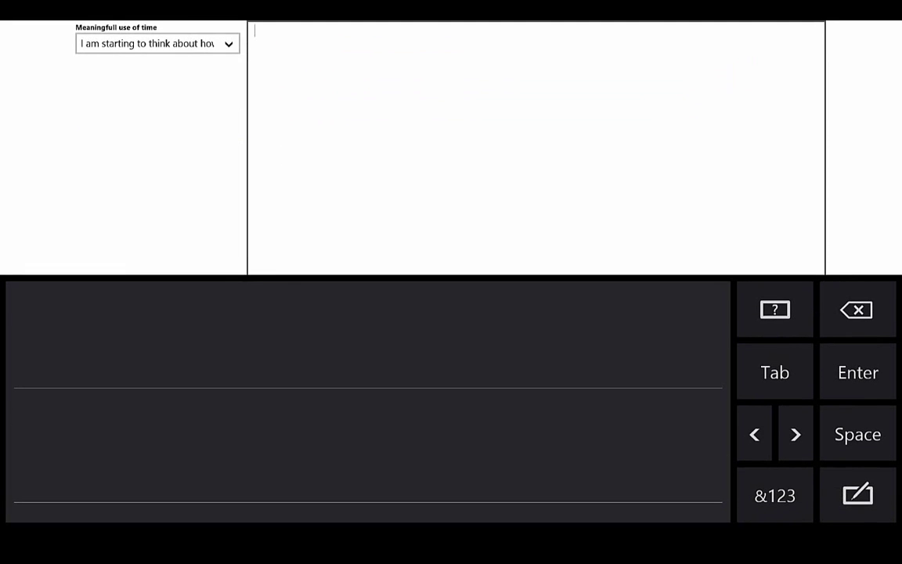
{"action": "mouse_move", "coordinate": [62, 303]}
{"action": "left_mouse_down"}
{"action": "mouse_move", "coordinate": [28, 331]}
{"action": "mouse_move", "coordinate": [37, 362]}
{"action": "left_mouse_up"}
{"action": "mouse_move", "coordinate": [100, 348]}
{"action": "left_mouse_down"}
{"action": "mouse_move", "coordinate": [81, 362]}
{"action": "mouse_move", "coordinate": [122, 370]}
{"action": "mouse_move", "coordinate": [211, 361]}
{"action": "left_mouse_up"}
{"action": "mouse_move", "coordinate": [299, 348]}
{"action": "left_mouse_down"}
{"action": "mouse_move", "coordinate": [286, 402]}
{"action": "mouse_move", "coordinate": [301, 378]}
{"action": "mouse_move", "coordinate": [362, 355]}
{"action": "mouse_move", "coordinate": [430, 352]}
{"action": "mouse_move", "coordinate": [422, 382]}
{"action": "mouse_move", "coordinate": [390, 417]}
{"action": "left_mouse_up"}
{"action": "left_click", "coordinate": [368, 369]}
{"action": "left_click", "coordinate": [495, 380]}
{"action": "mouse_move", "coordinate": [463, 384]}
{"action": "left_mouse_down"}
{"action": "mouse_move", "coordinate": [489, 356]}
{"action": "mouse_move", "coordinate": [543, 375]}
{"action": "mouse_move", "coordinate": [603, 368]}
{"action": "mouse_move", "coordinate": [607, 376]}
{"action": "left_mouse_up"}
{"action": "left_click_drag", "start_coordinate": [149, 491], "coordinate": [229, 472]}
{"action": "mouse_move", "coordinate": [268, 432]}
{"action": "left_mouse_down"}
{"action": "mouse_move", "coordinate": [258, 487]}
{"action": "mouse_move", "coordinate": [355, 468]}
{"action": "left_mouse_up"}
{"action": "left_click_drag", "start_coordinate": [251, 453], "coordinate": [310, 448]}
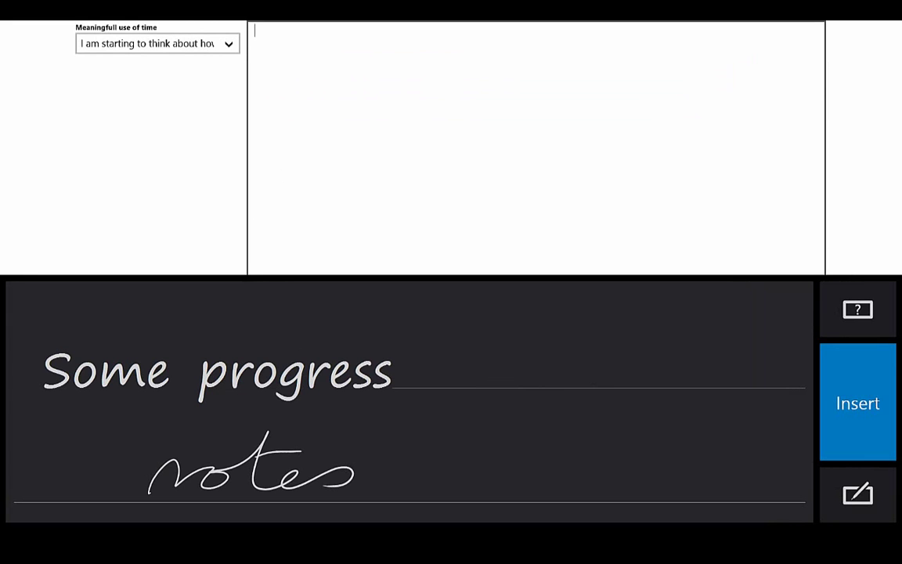
{"action": "left_click", "coordinate": [857, 402]}
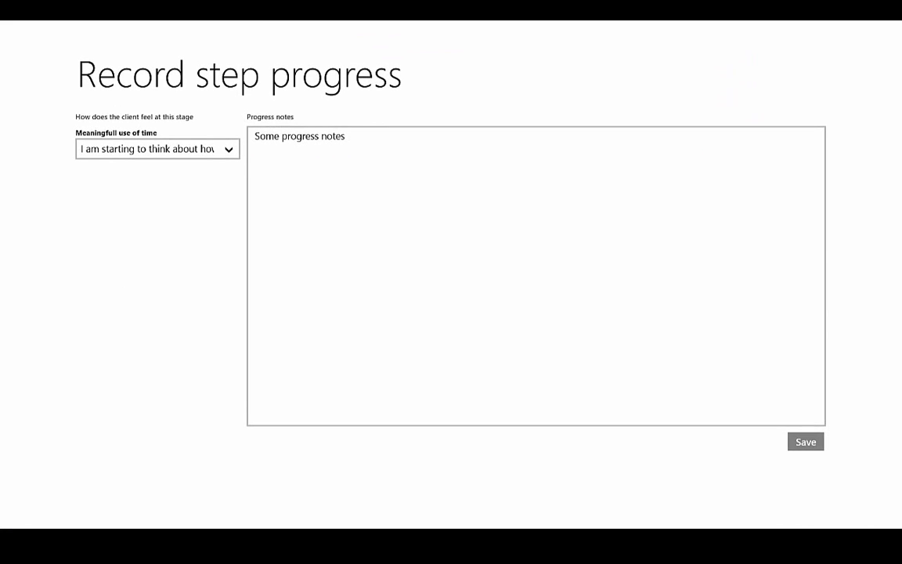
{"action": "left_click", "coordinate": [806, 441]}
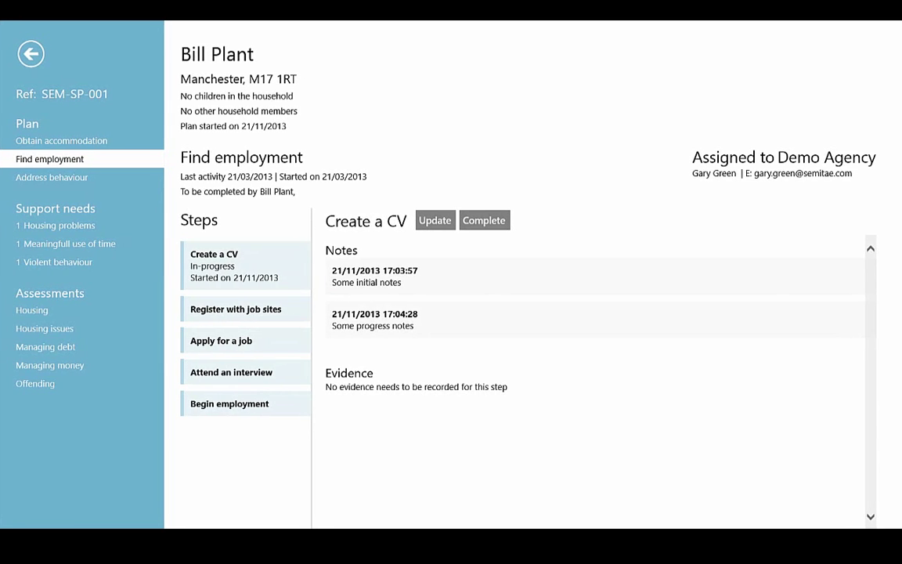